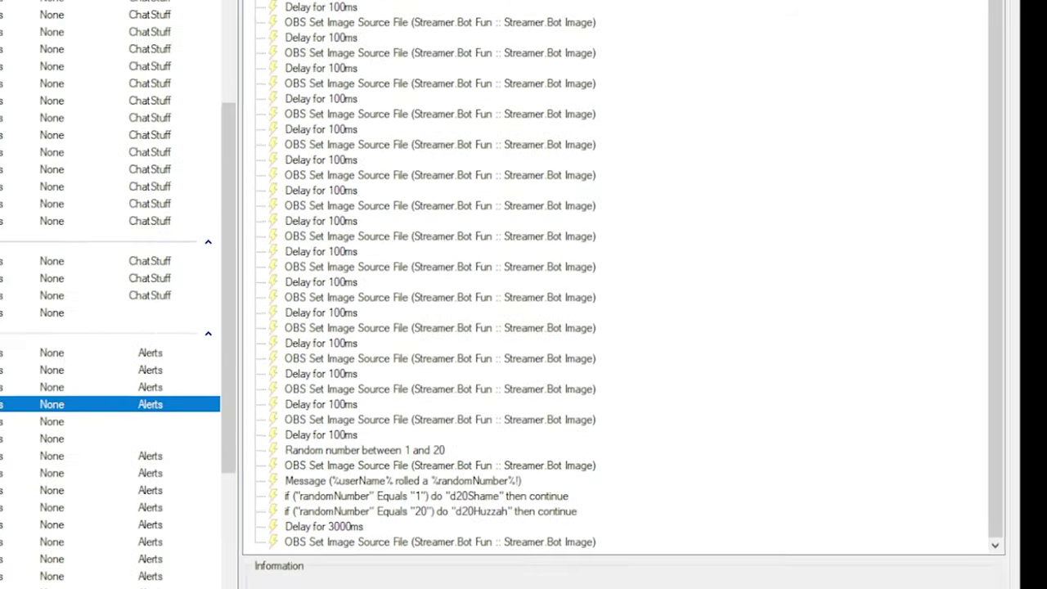
Create an action named d20 in the command alerts group and assign it to the Alerts queue.
right_click(1, 439)
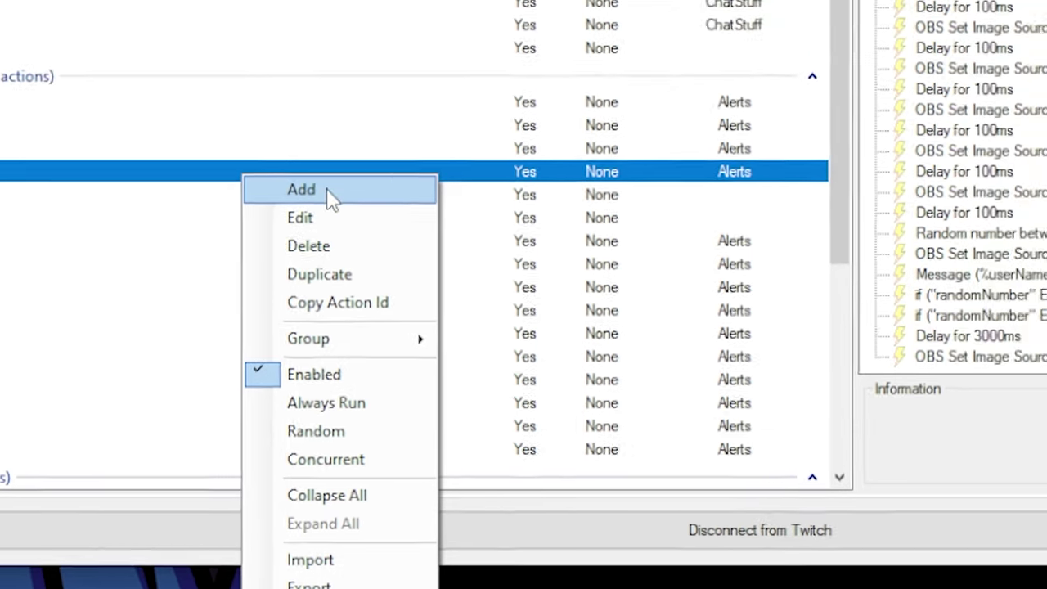
click(401, 101)
text(d20)
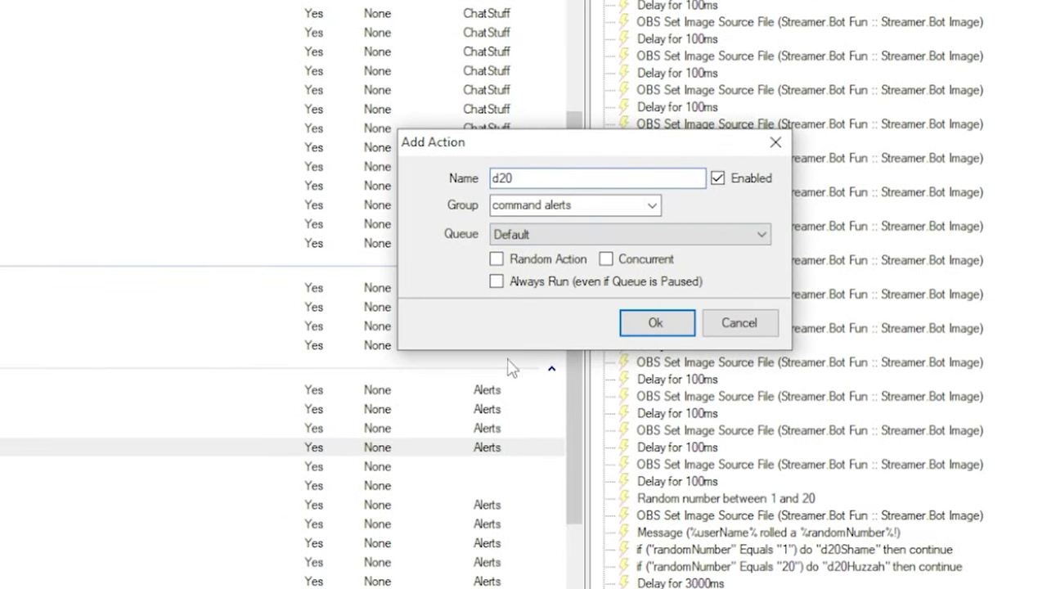
click(536, 235)
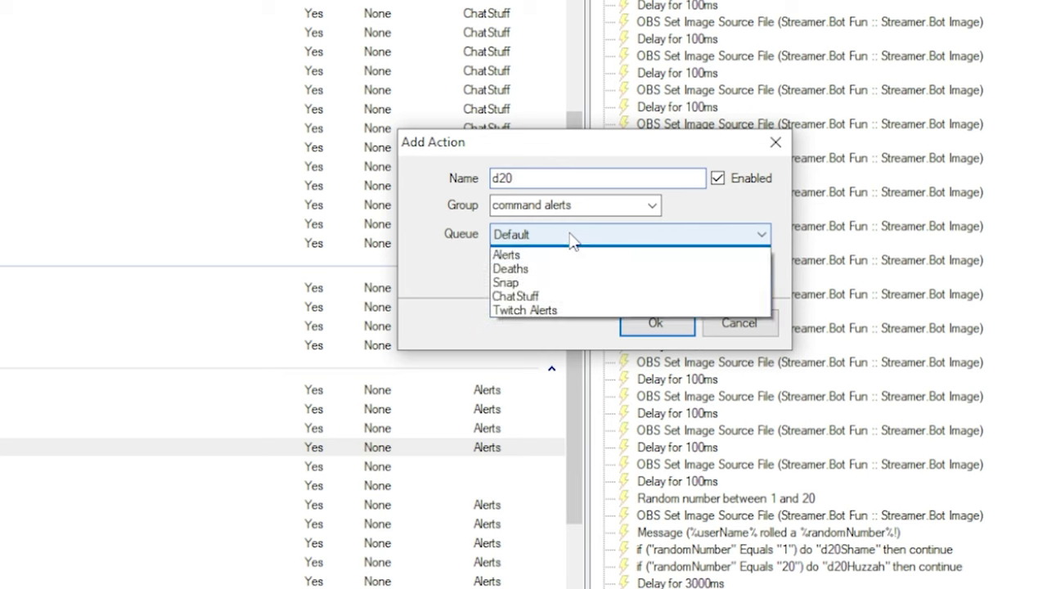
click(556, 264)
click(661, 330)
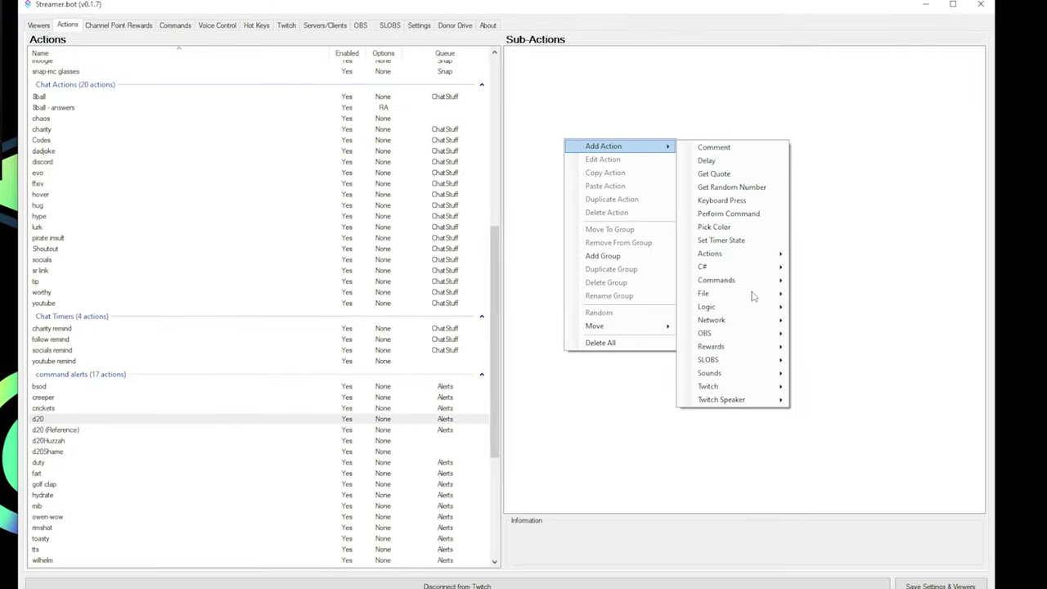
Add an OBS Set Image Source File sub-action to d20 using scene Streamer.Bot Fun, source Streamer.Bot Image and file 1x1transparent.png from the d20 assets folder.
mouse_move(738, 333)
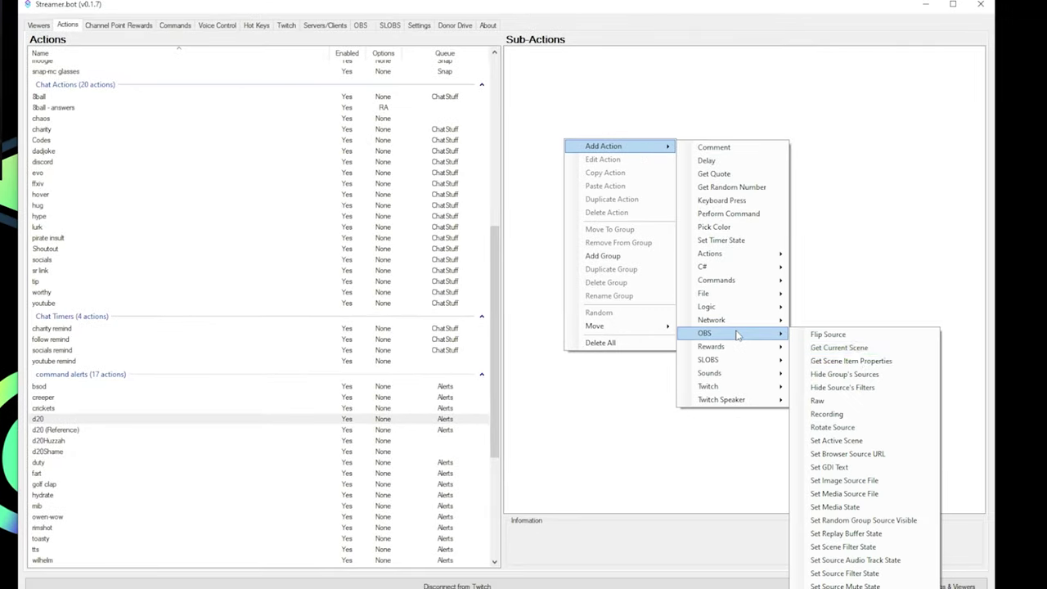
click(842, 483)
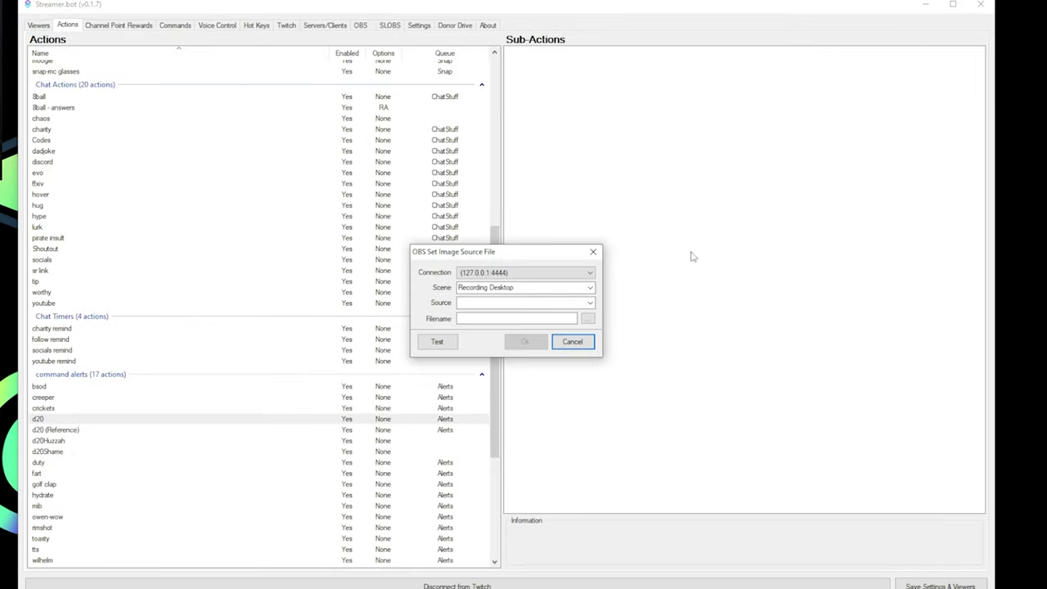
click(589, 287)
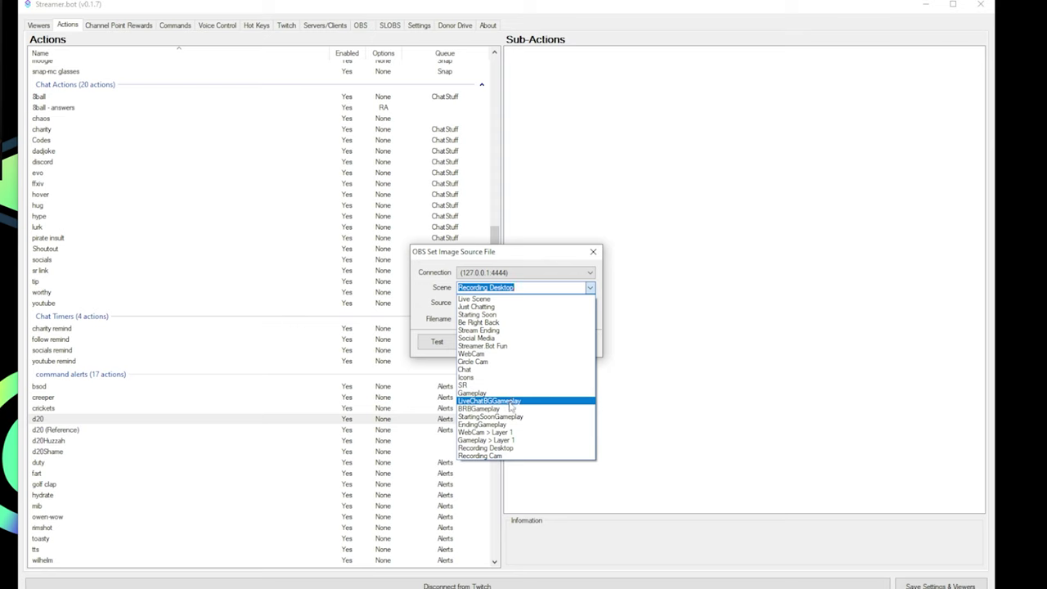
click(491, 345)
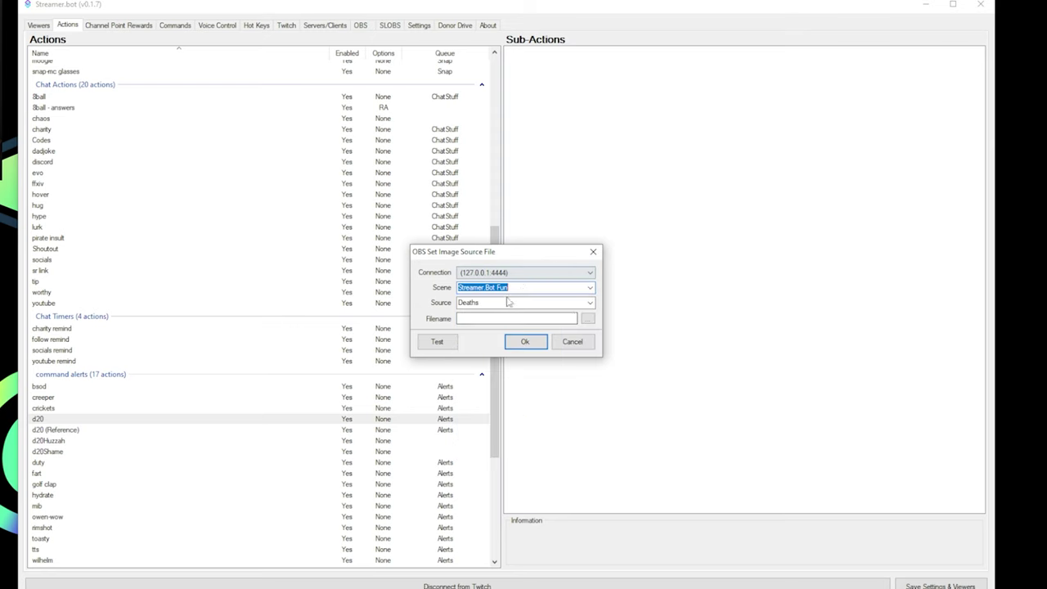
click(590, 303)
click(541, 326)
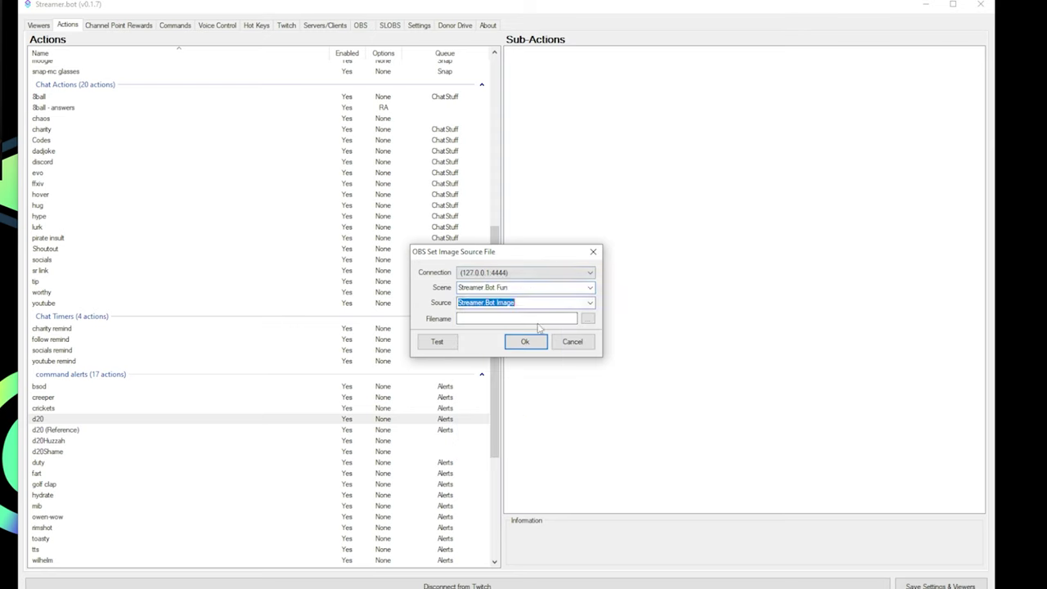
click(474, 319)
click(587, 318)
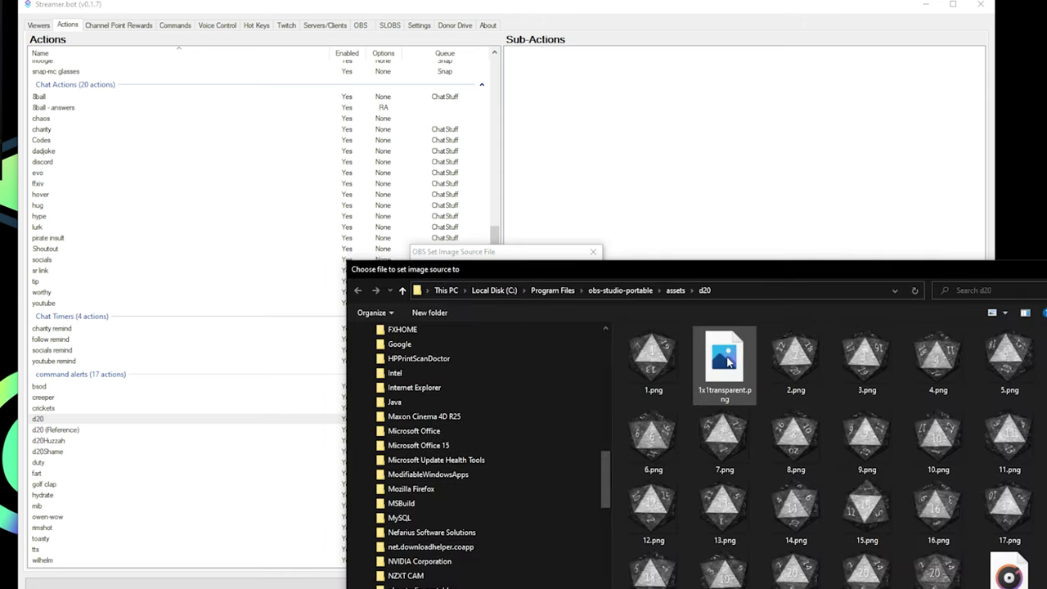
click(727, 360)
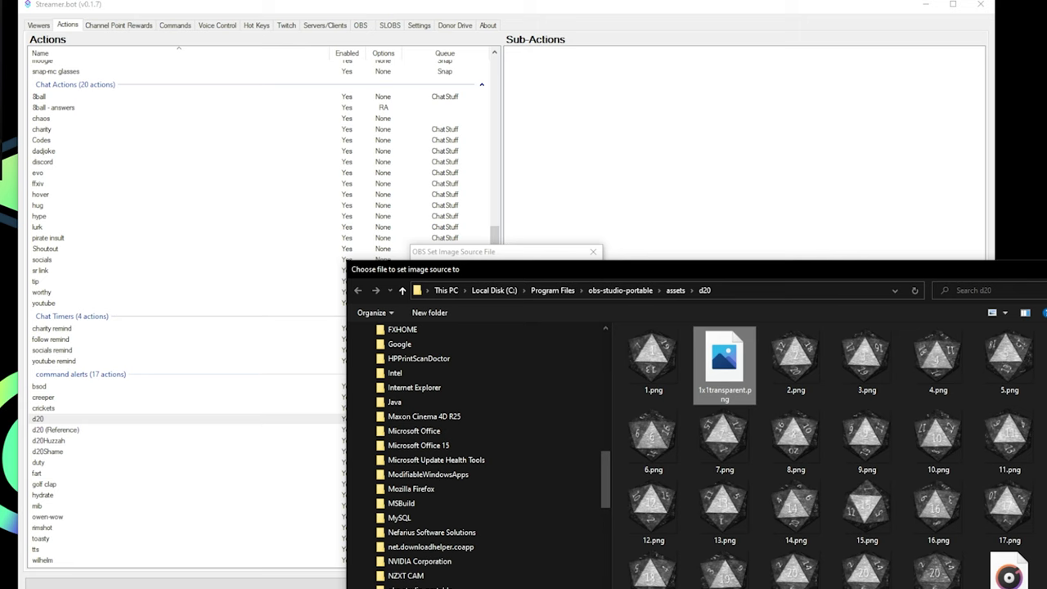
double_click(724, 360)
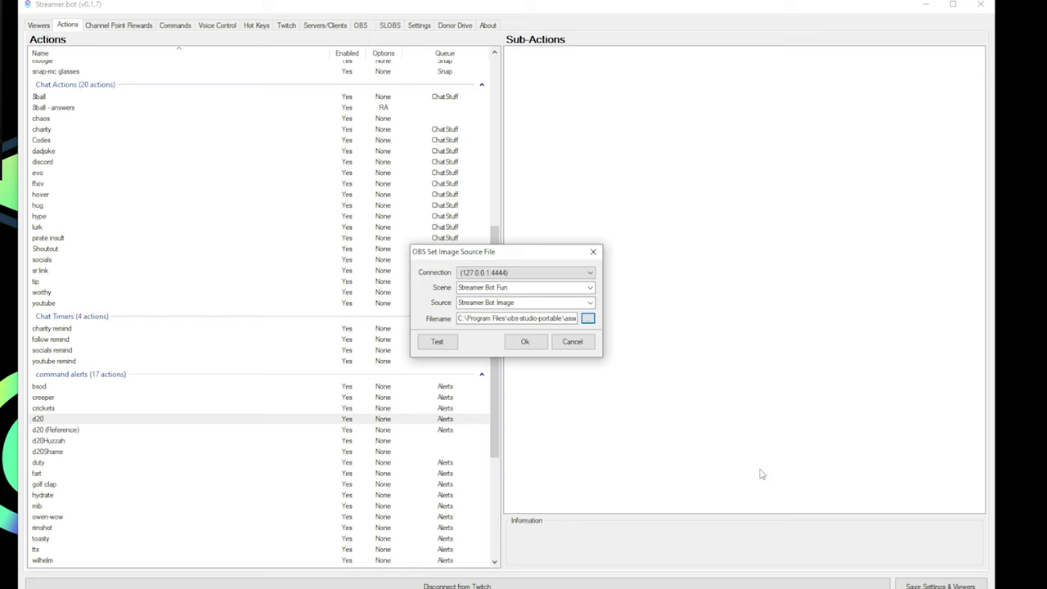
click(532, 342)
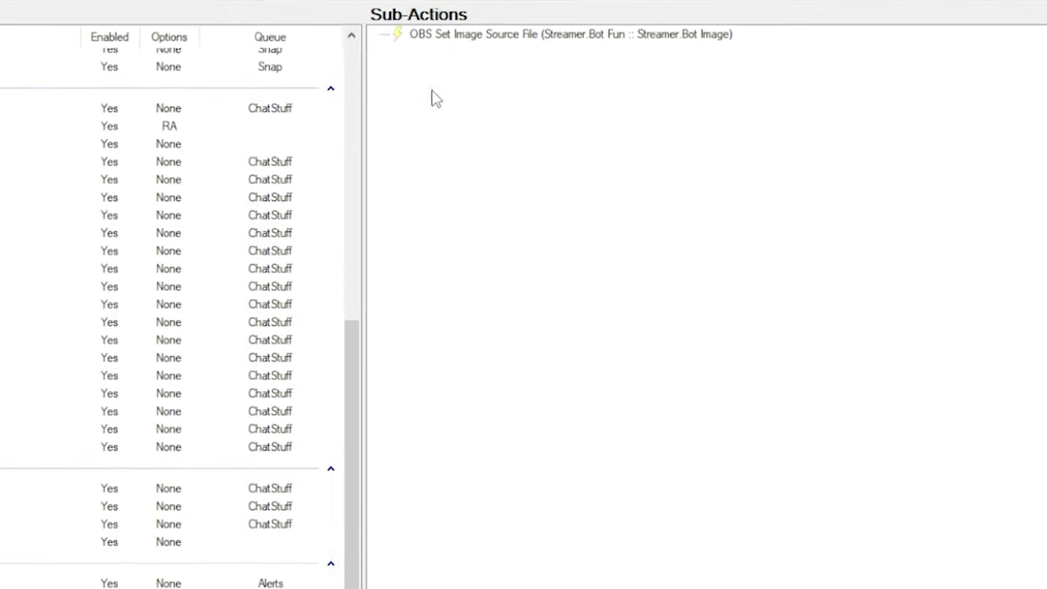
Add a Play Sound sub-action using 177208-joanneneedsthesound-dice-rolling-dungeon-and-dragons_uHMYeRE2.wav from the d20 assets folder.
right_click(433, 91)
mouse_move(549, 101)
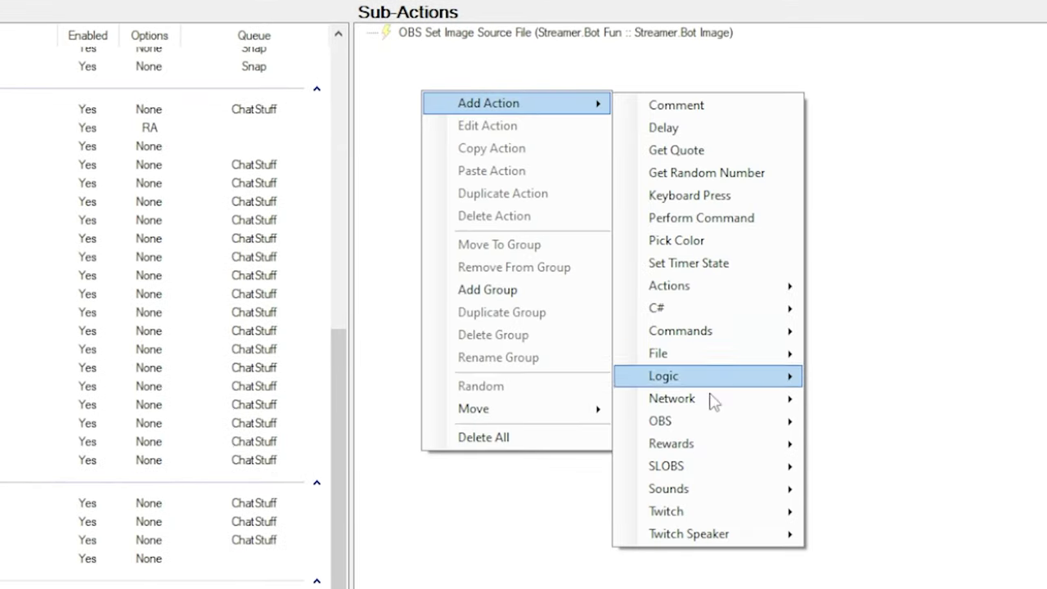
mouse_move(736, 491)
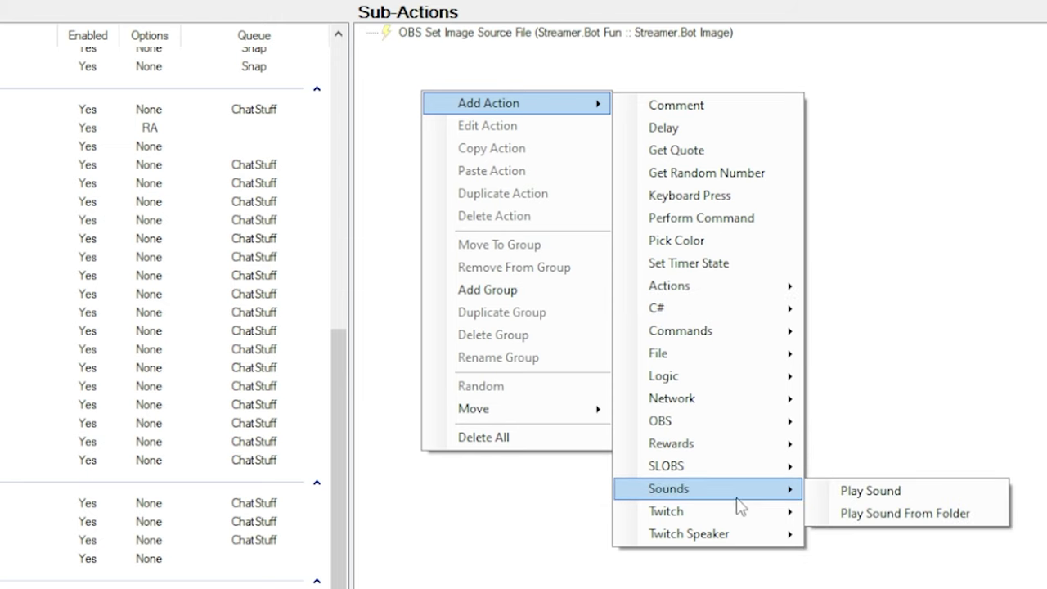
click(870, 491)
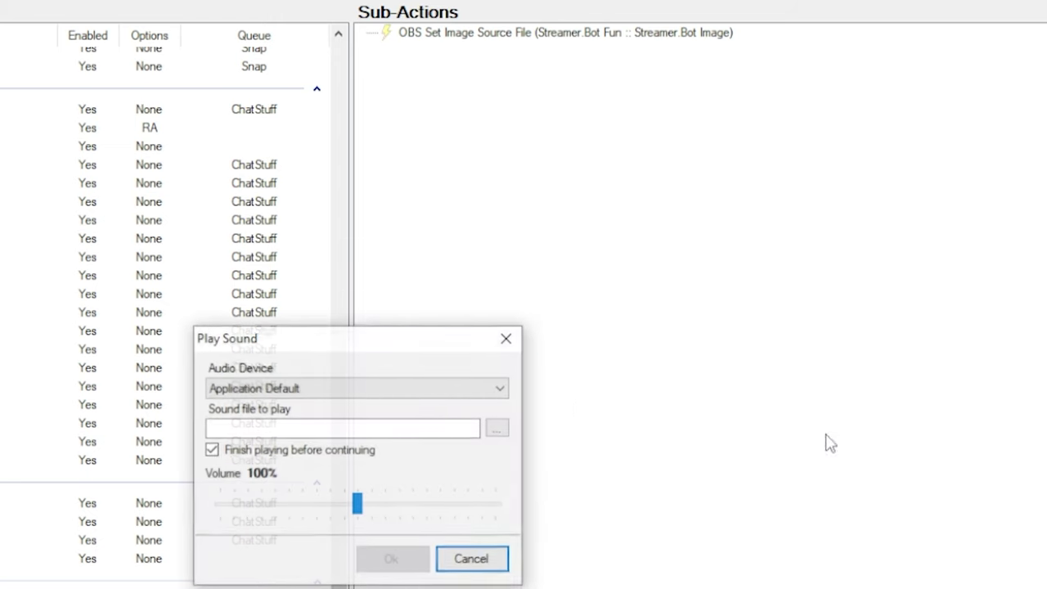
click(498, 431)
click(649, 520)
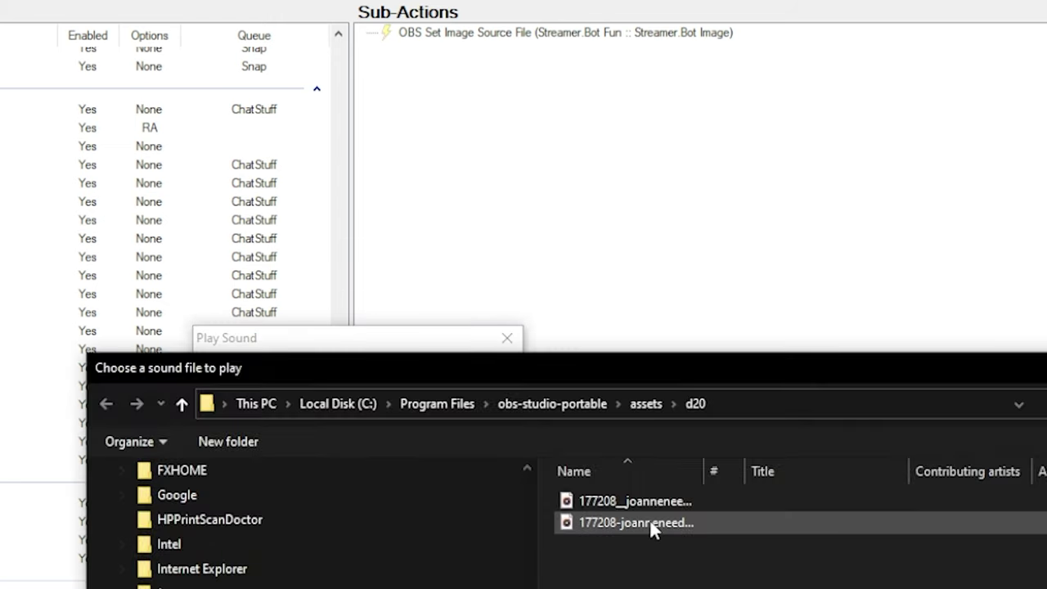
double_click(650, 521)
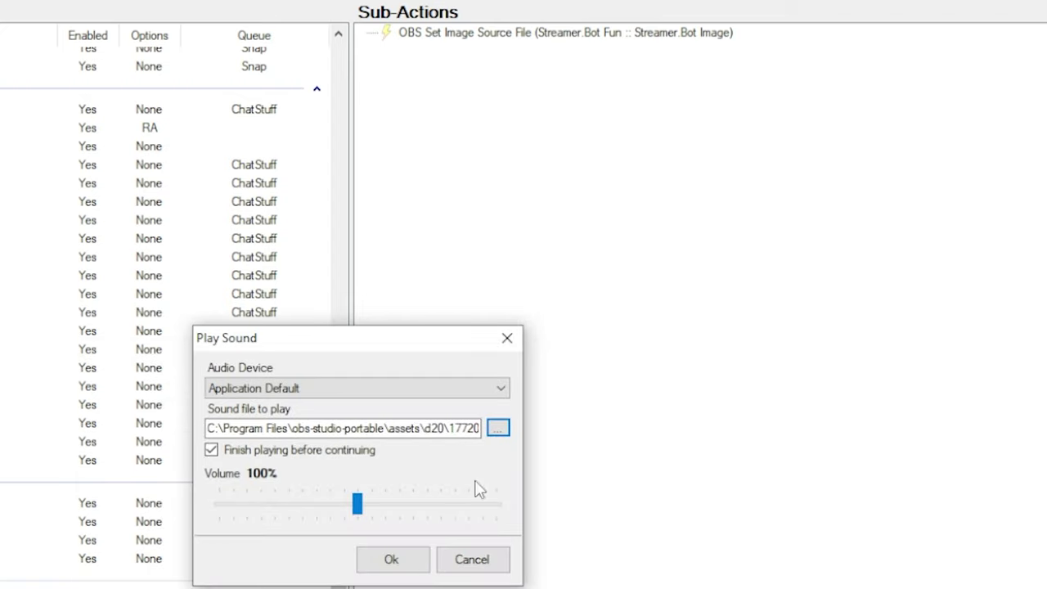
click(407, 566)
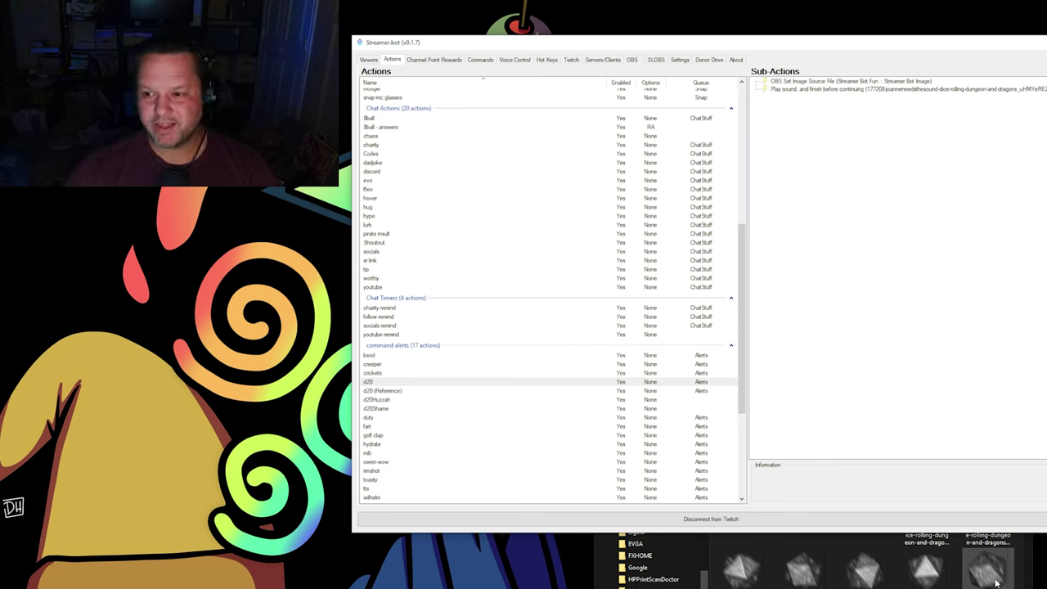
Start another OBS Set Image Source File sub-action with scene Streamer.Bot Fun and source Streamer.Bot Image.
right_click(836, 105)
mouse_move(859, 106)
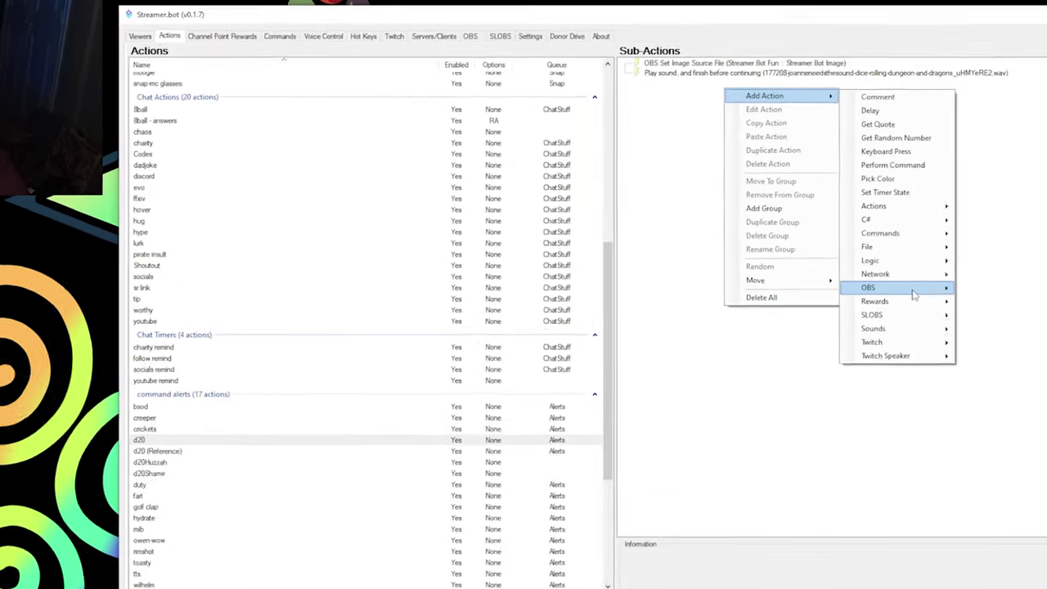
mouse_move(913, 294)
click(991, 437)
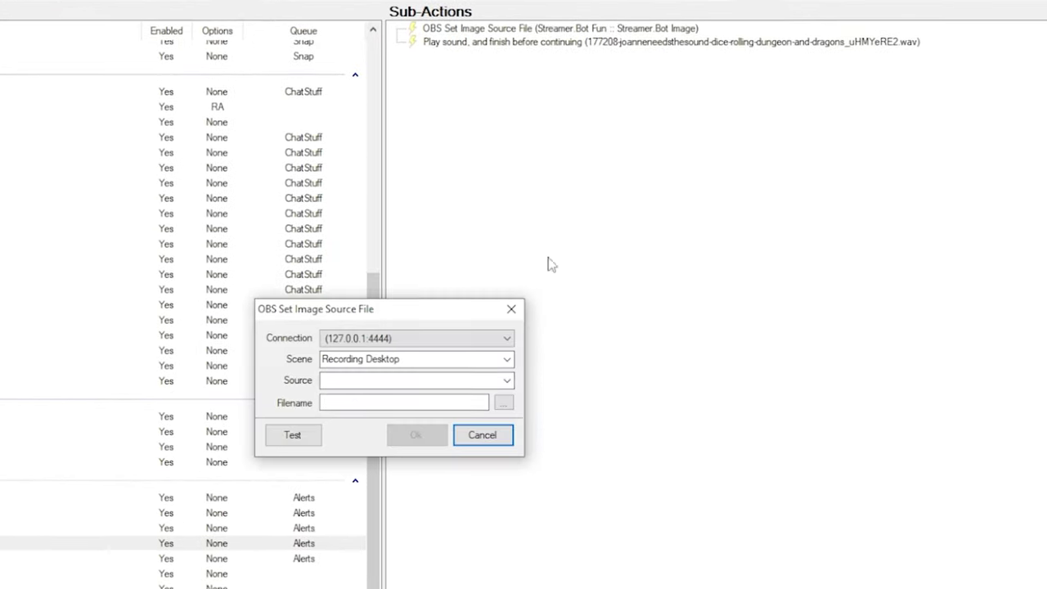
click(507, 360)
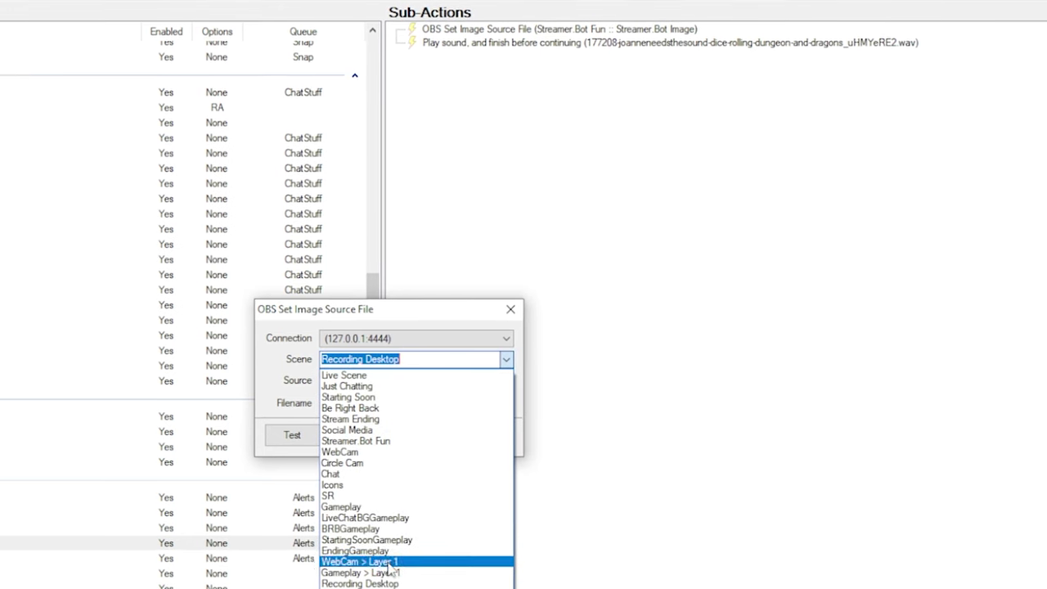
click(384, 441)
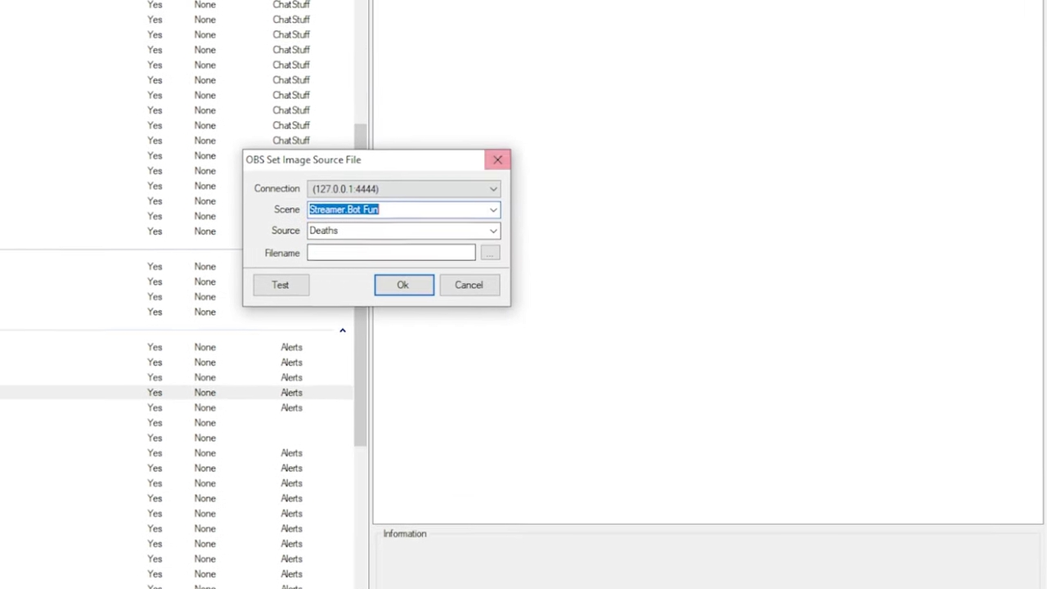
click(424, 230)
click(493, 230)
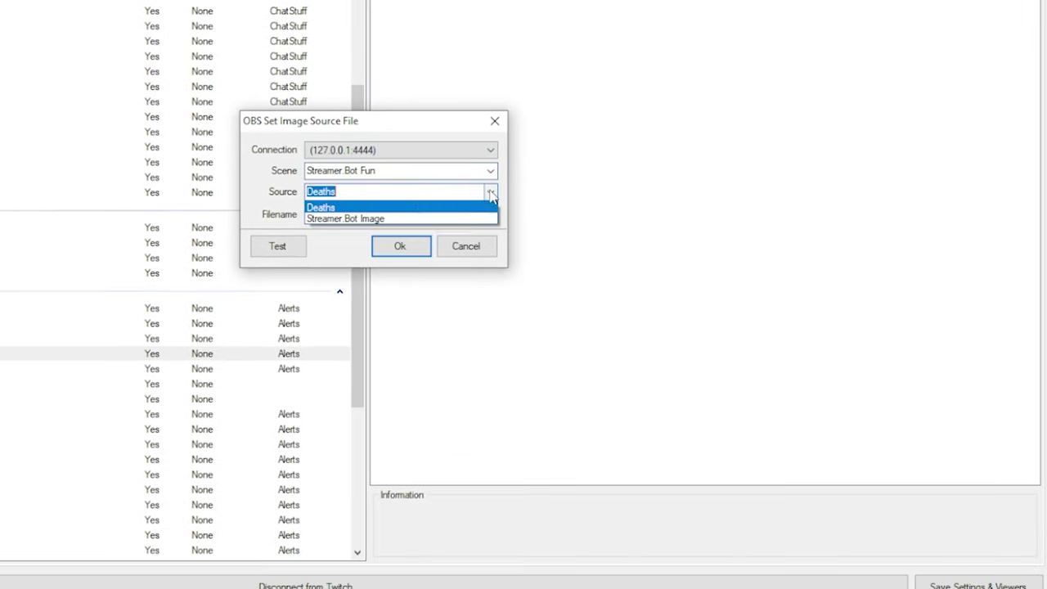
click(401, 219)
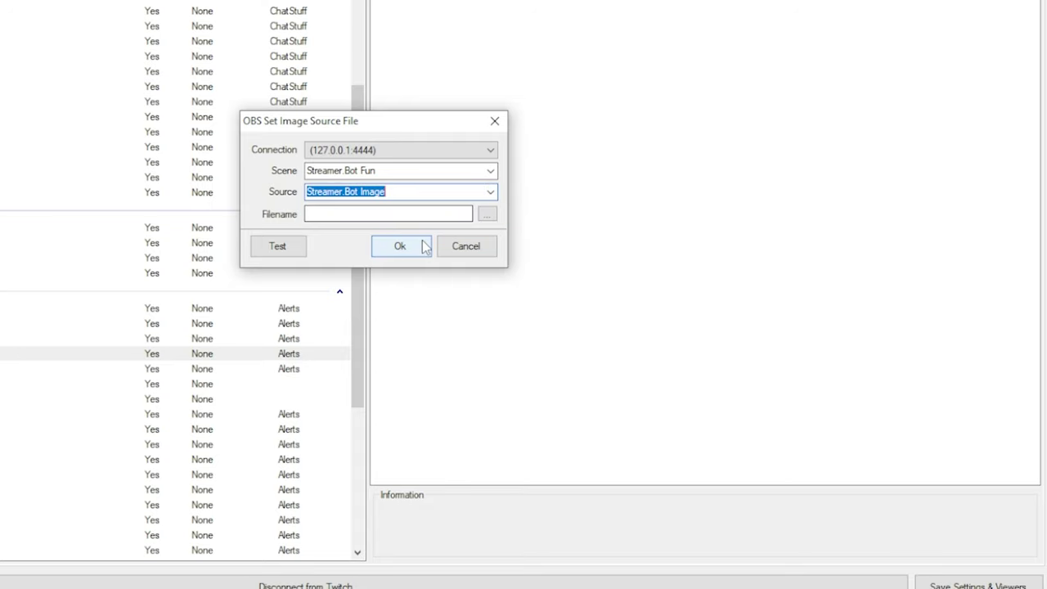
Choose scram1.png from the d20 assets folder as the image file and save the sub-action.
click(487, 214)
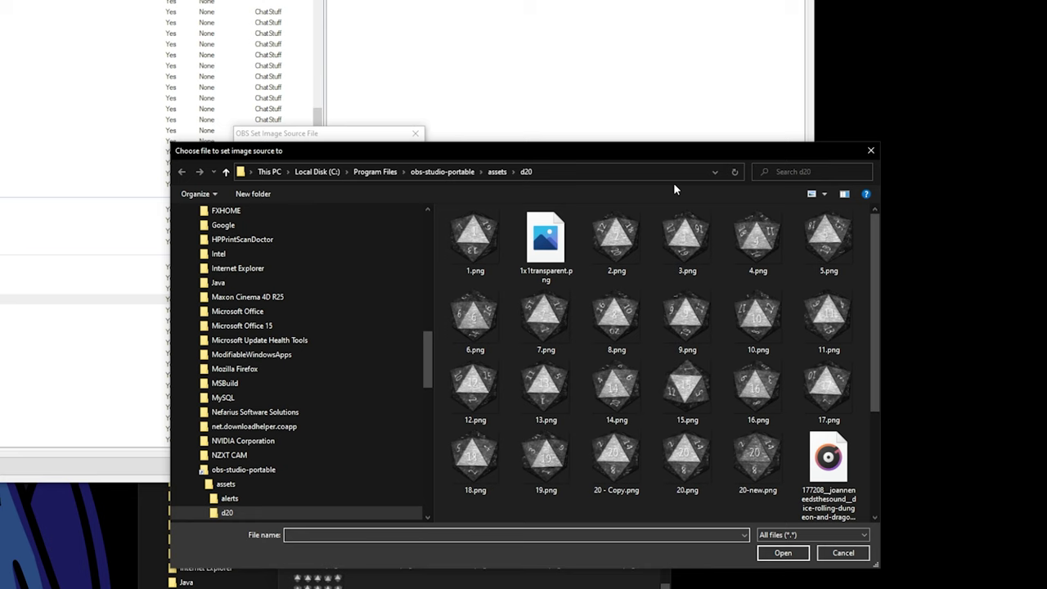
scroll(679, 346, down, 3)
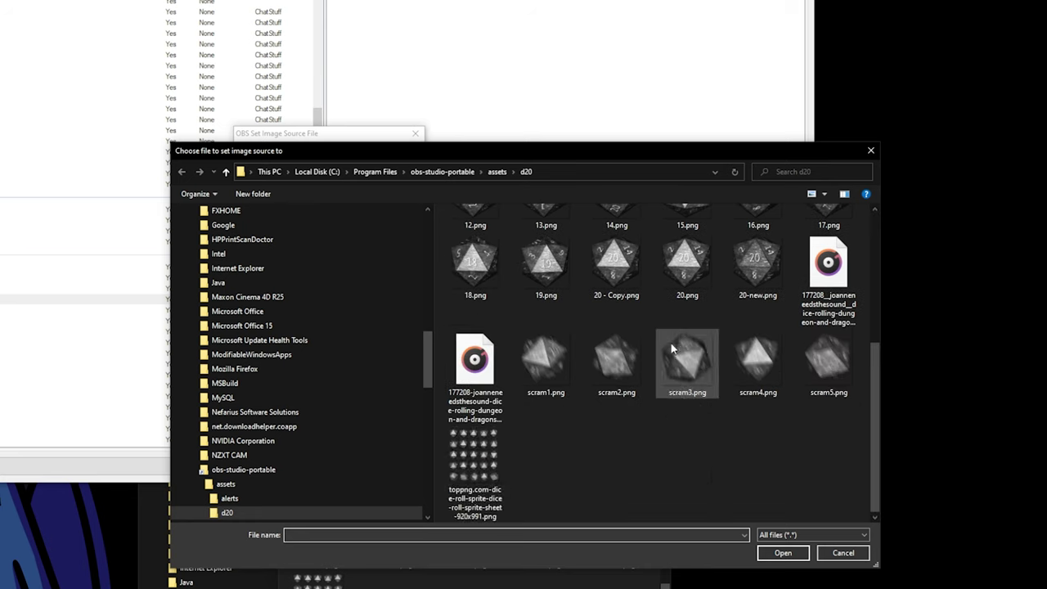
click(557, 365)
click(783, 552)
click(347, 223)
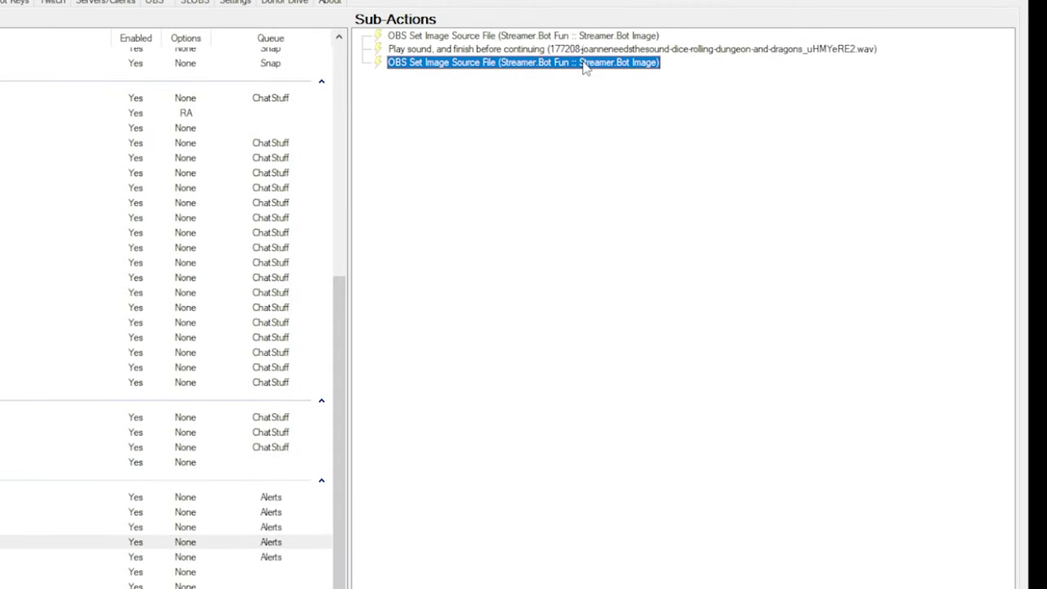
Duplicate the scram1.png image sub-action four times.
right_click(584, 65)
click(687, 169)
right_click(598, 63)
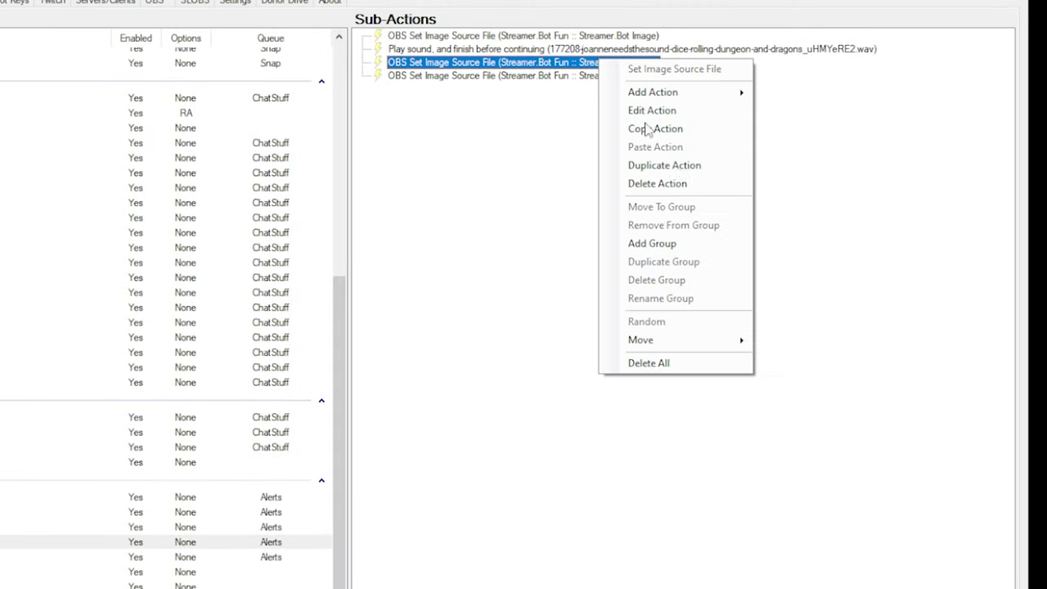
click(664, 165)
right_click(608, 65)
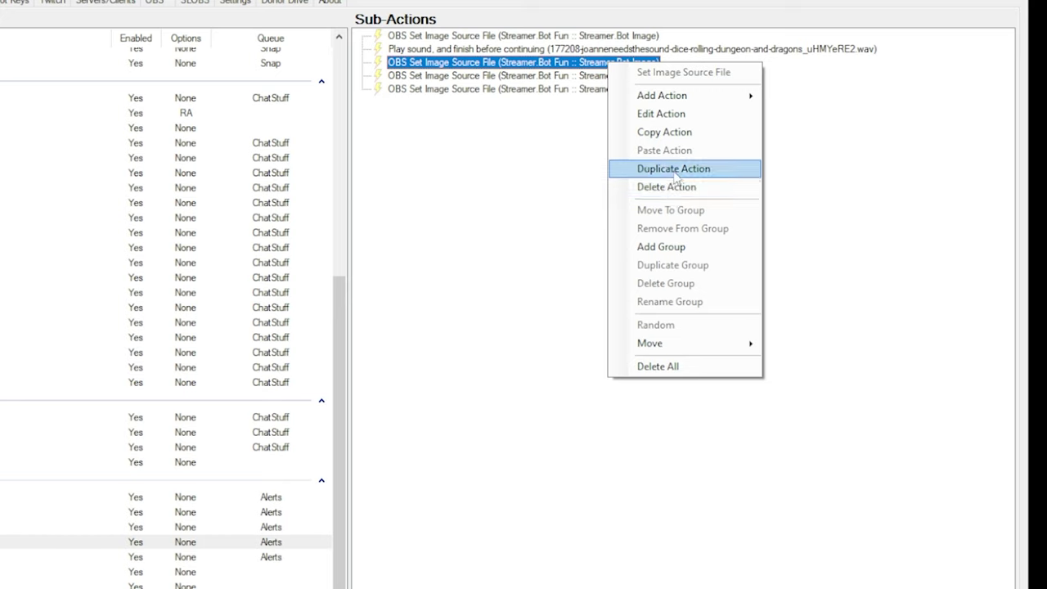
click(676, 169)
right_click(635, 65)
click(673, 169)
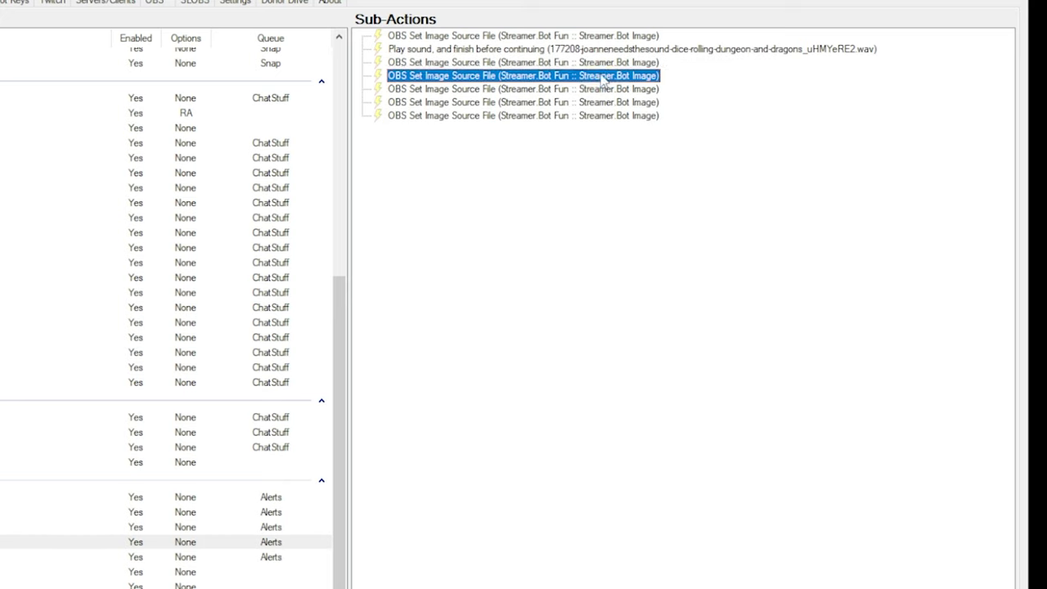
Change the image file of the first duplicated sub-action to scram2.png.
double_click(604, 76)
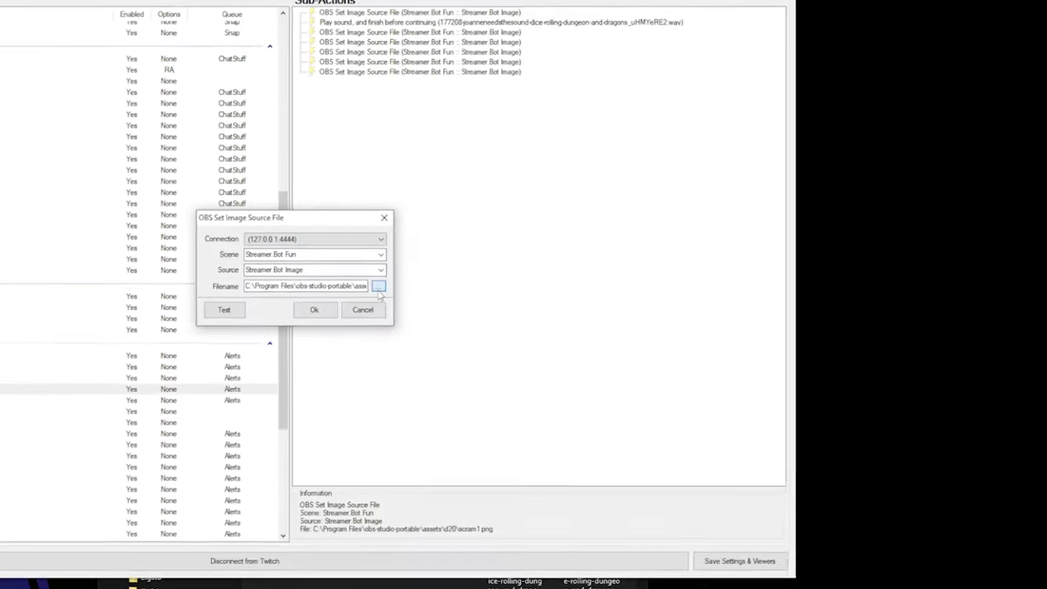
click(467, 402)
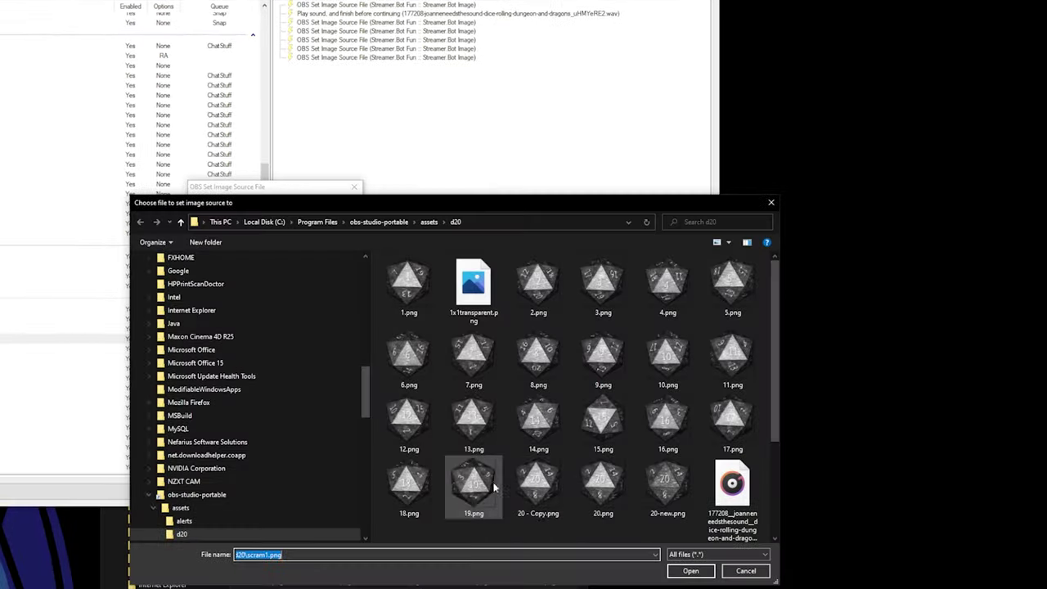
scroll(538, 475, down, 2)
click(538, 399)
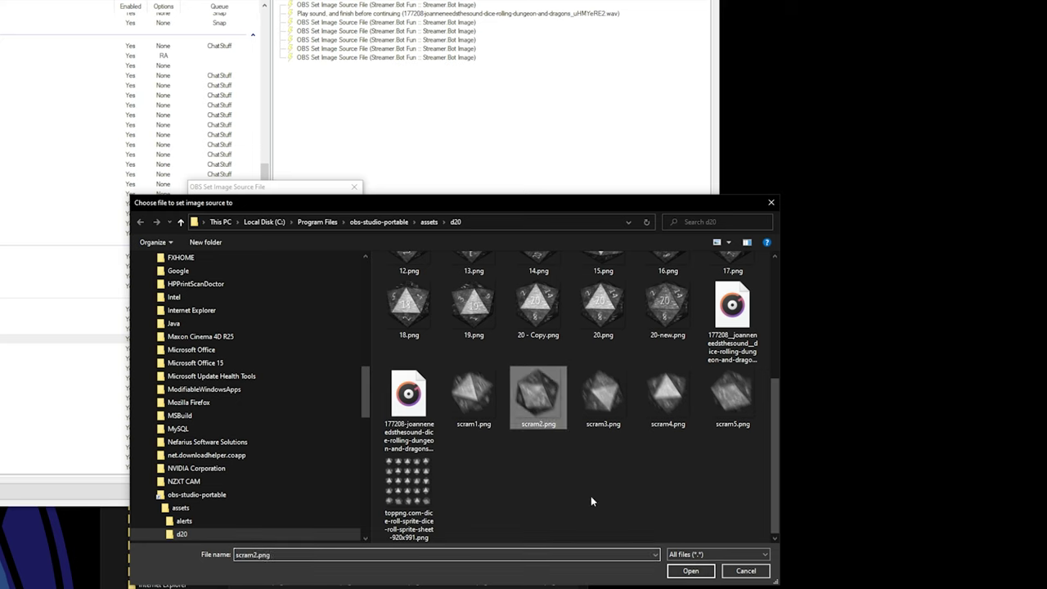
click(692, 571)
click(292, 268)
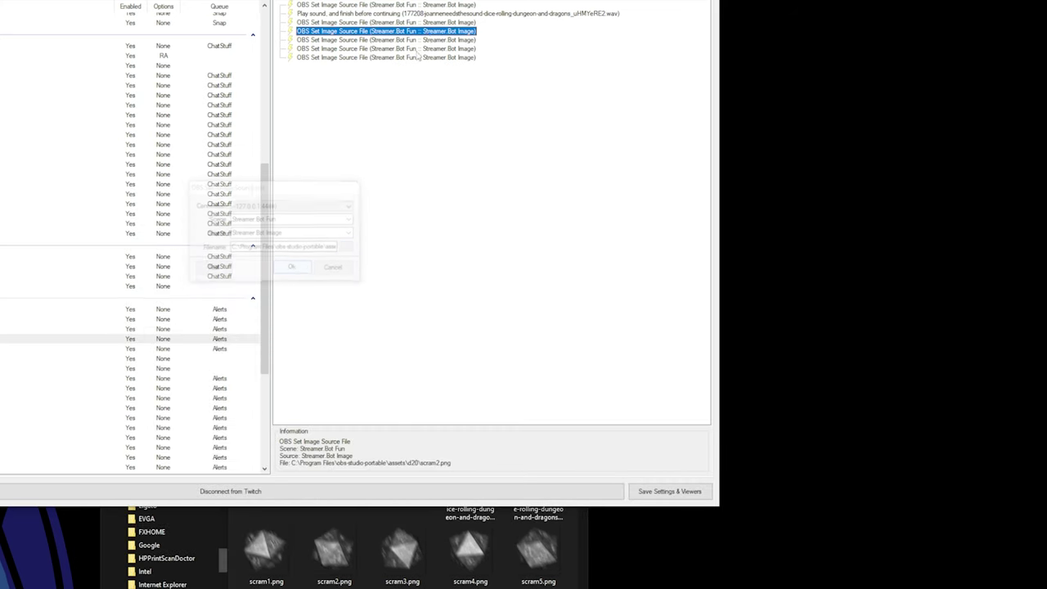
Change the image file of the second duplicated sub-action to scram3.png and save it.
double_click(434, 39)
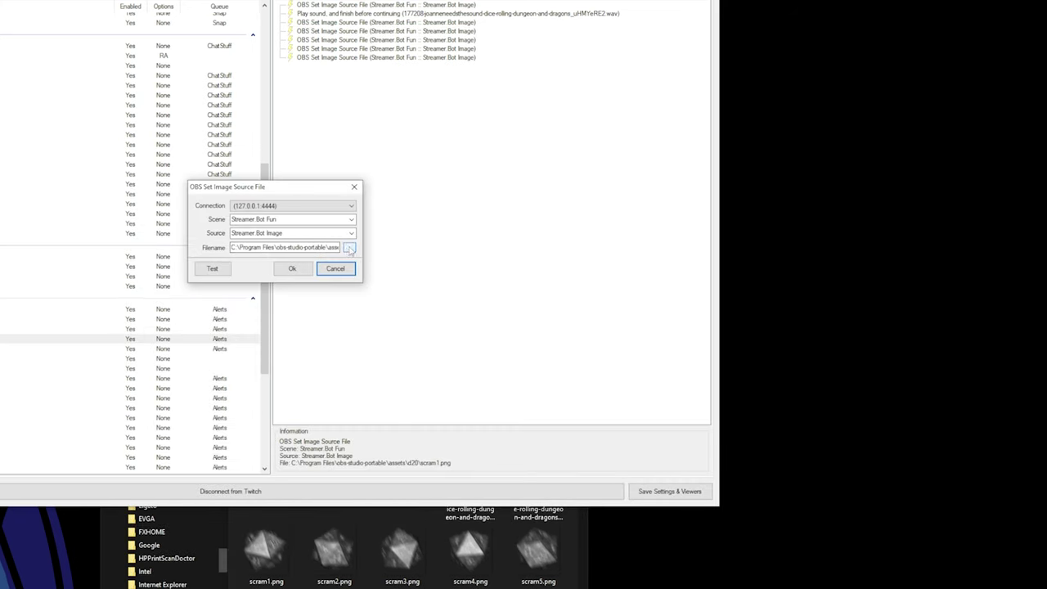
click(350, 247)
scroll(563, 401, down, 3)
click(603, 399)
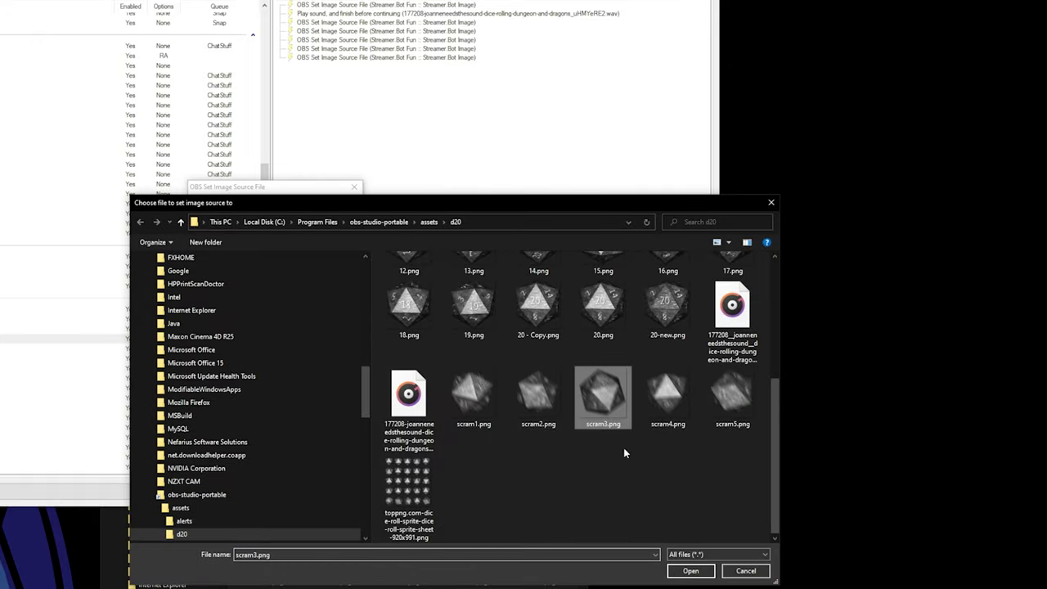
click(690, 571)
click(292, 267)
Change the image file of the third duplicated sub-action to scram4.png and save it.
double_click(450, 52)
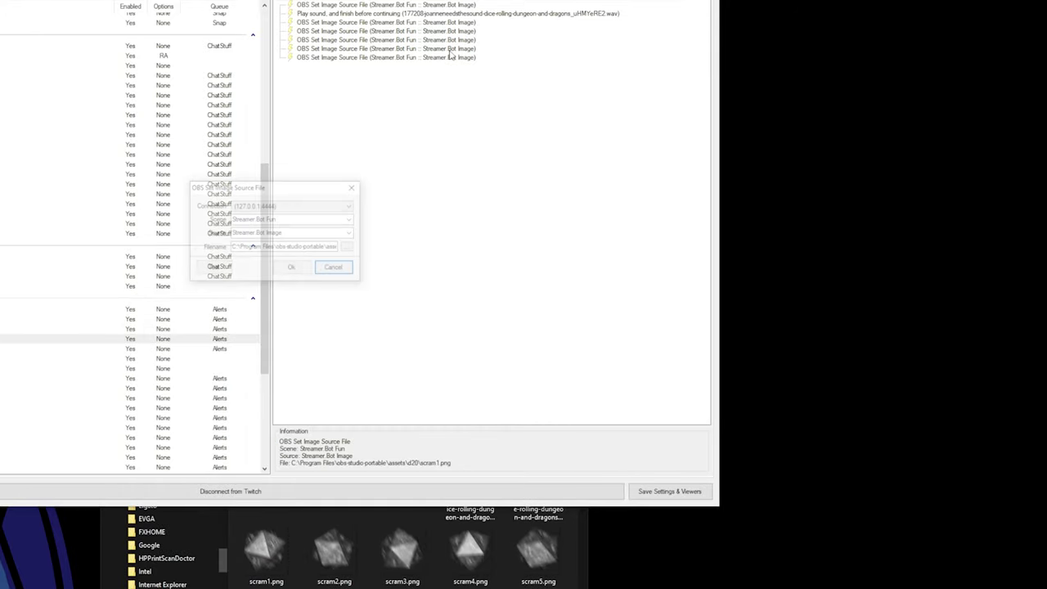
click(349, 247)
click(667, 396)
click(690, 571)
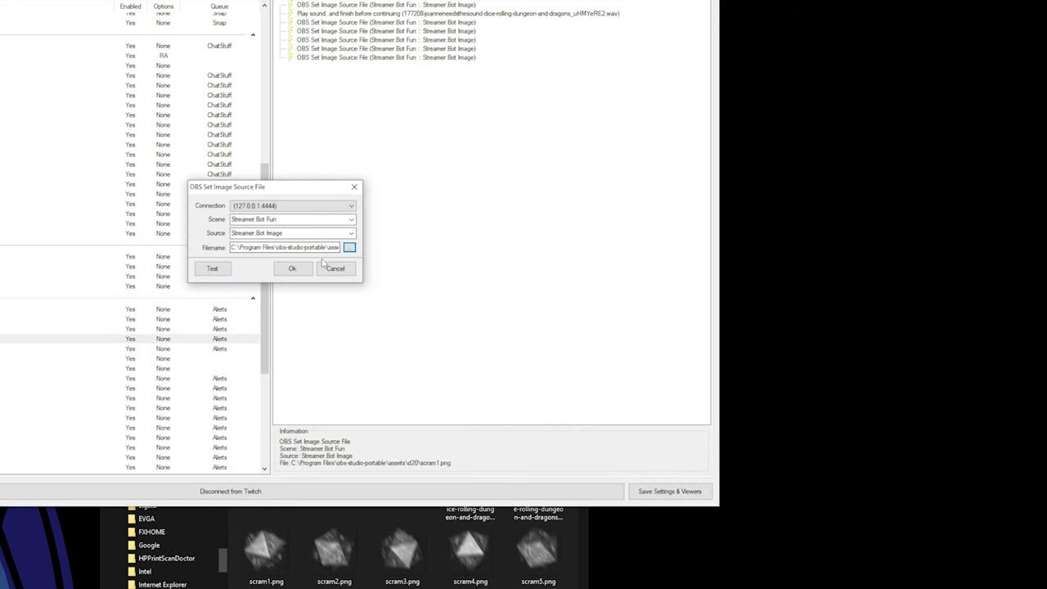
click(292, 269)
Change the image file of the last duplicated sub-action to scram5.png and save it.
double_click(444, 59)
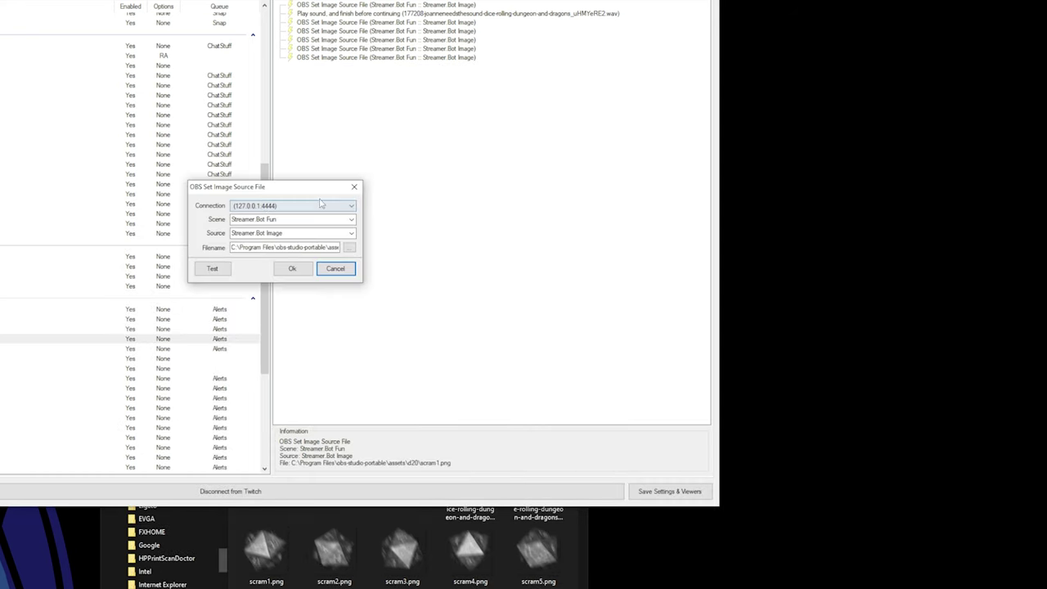
click(349, 248)
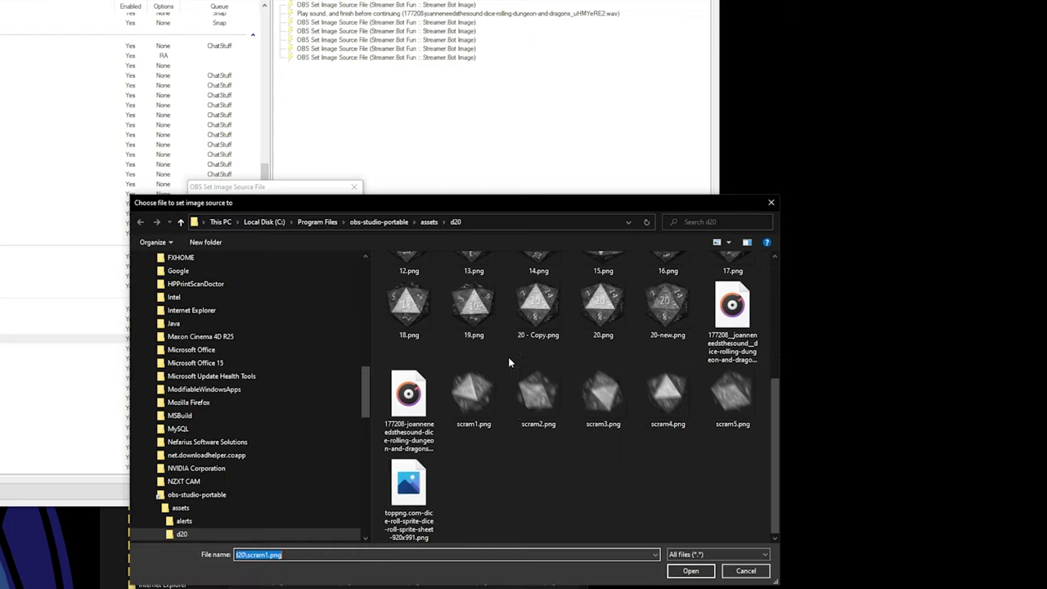
click(702, 572)
click(292, 269)
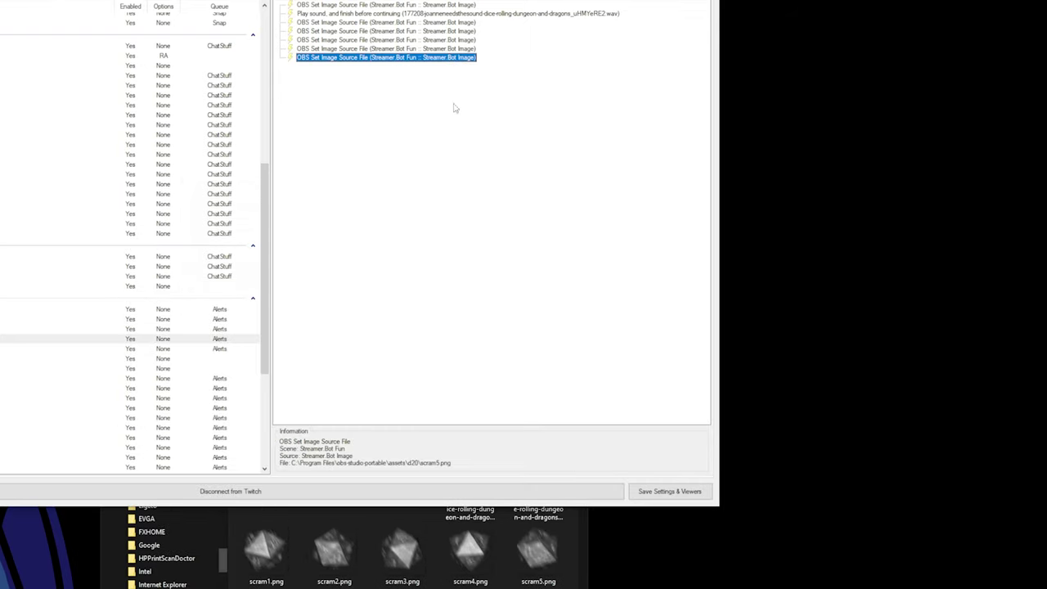
Duplicate the scram1.png through scram5.png image sub-actions once each, in order, to repeat the image sequence.
click(443, 23)
click(443, 58)
click(441, 24)
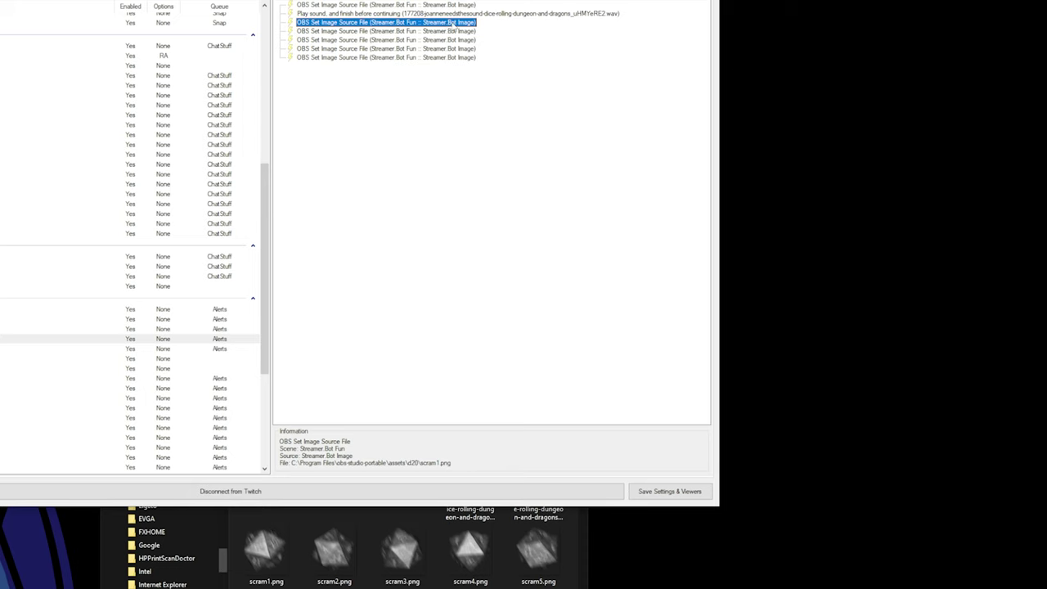
right_click(452, 24)
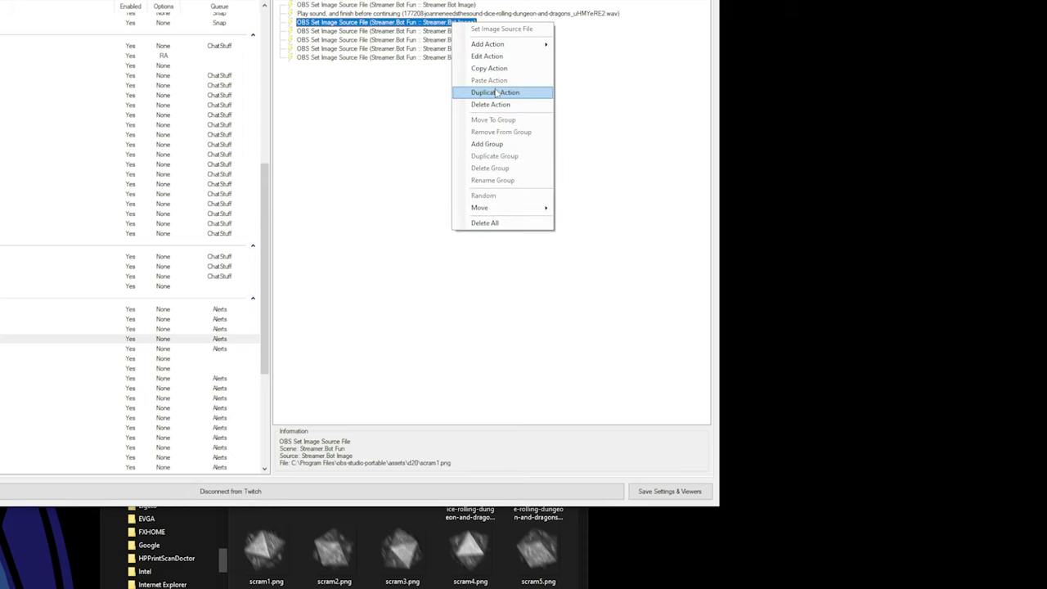
click(496, 93)
right_click(452, 31)
click(496, 99)
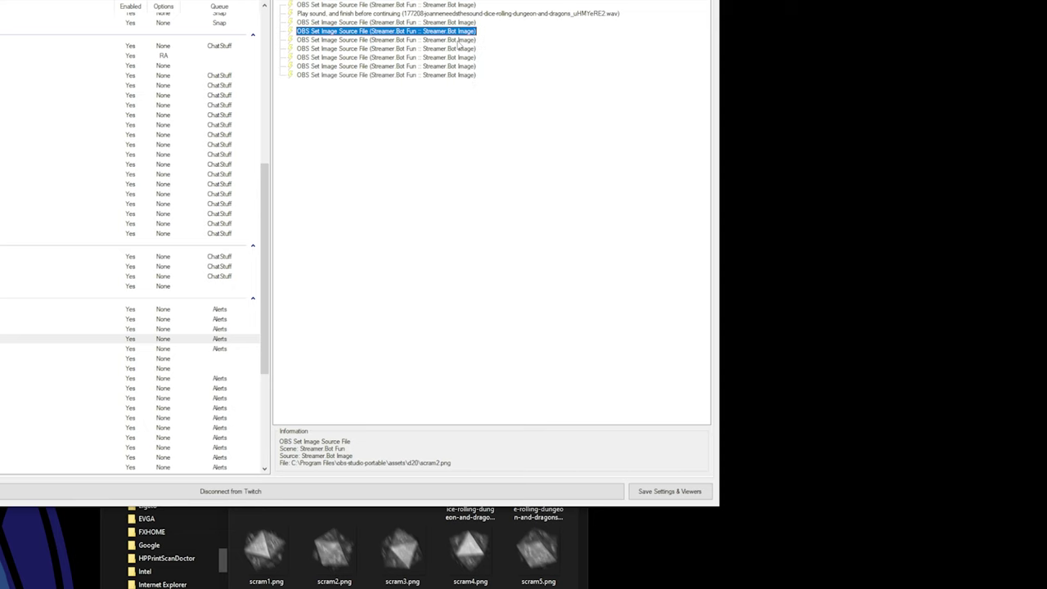
right_click(458, 40)
click(495, 111)
right_click(462, 49)
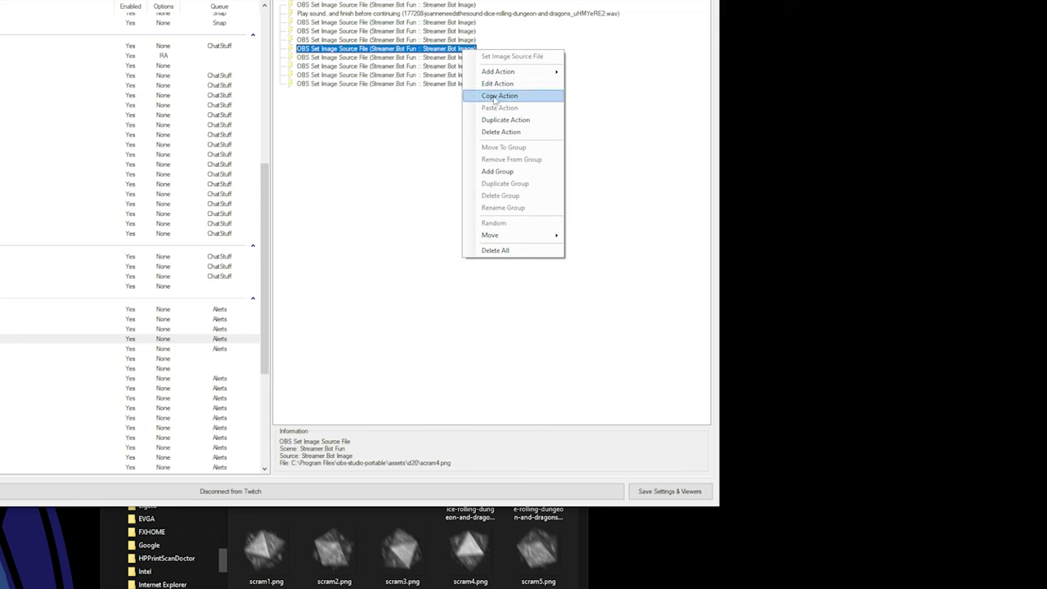
click(501, 122)
right_click(464, 57)
click(501, 129)
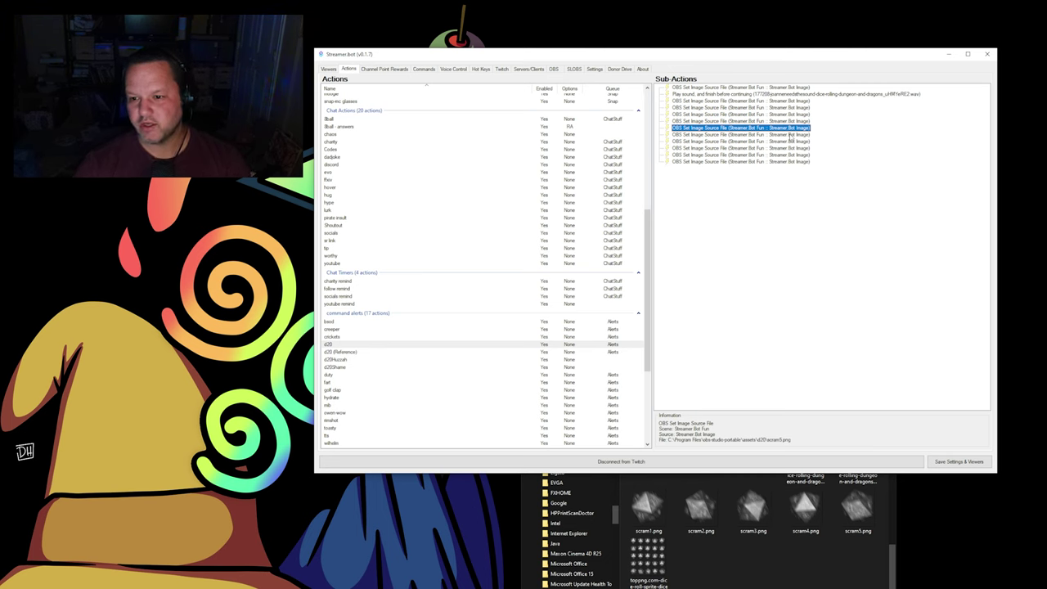
Keep duplicating the image sub-actions in order until the scram1 to scram5 sequence occurs four times.
right_click(791, 137)
click(831, 188)
right_click(798, 140)
click(828, 191)
right_click(806, 147)
click(837, 198)
right_click(818, 155)
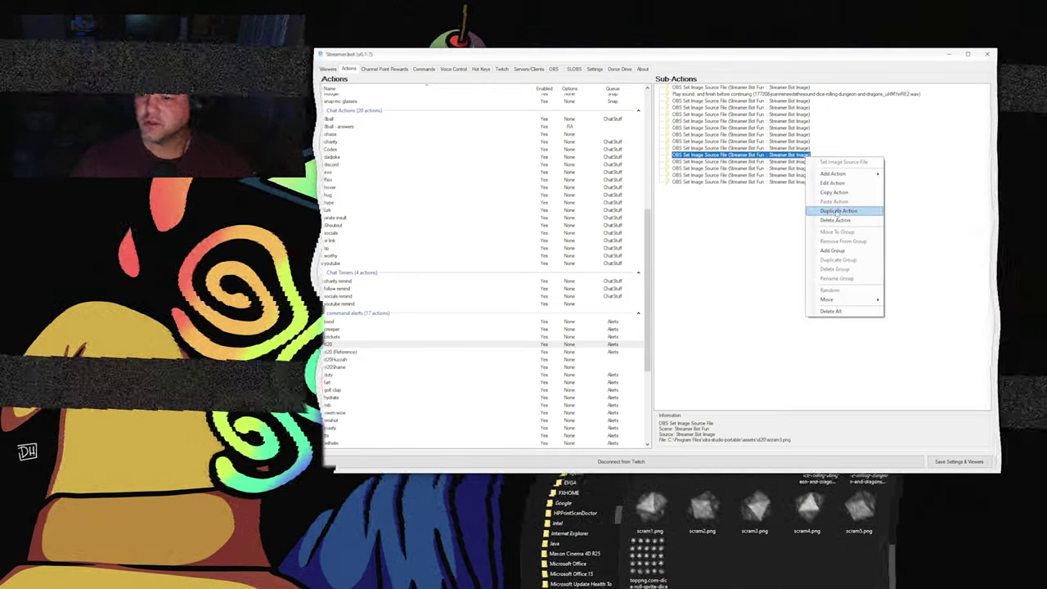
click(839, 211)
right_click(818, 162)
click(839, 218)
right_click(819, 168)
click(838, 224)
right_click(818, 175)
click(839, 230)
Check the image file names assigned in several of the duplicated Set Image Source File sub-actions.
double_click(752, 188)
click(668, 291)
click(740, 171)
click(741, 101)
double_click(741, 101)
drag(704, 274, 649, 274)
click(669, 291)
click(740, 133)
double_click(740, 133)
click(704, 274)
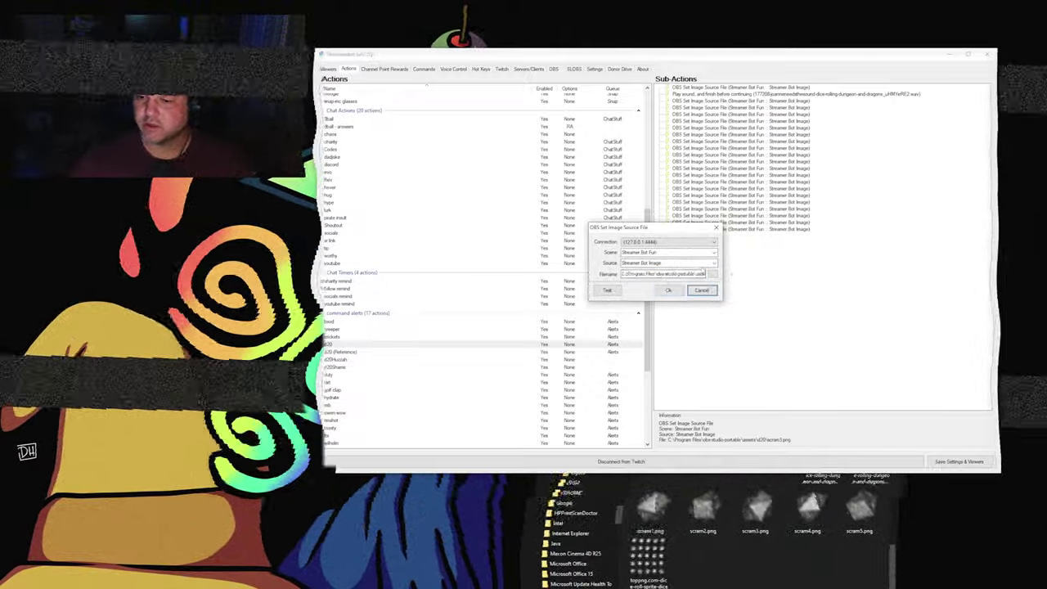
click(669, 290)
click(740, 199)
double_click(741, 199)
click(703, 275)
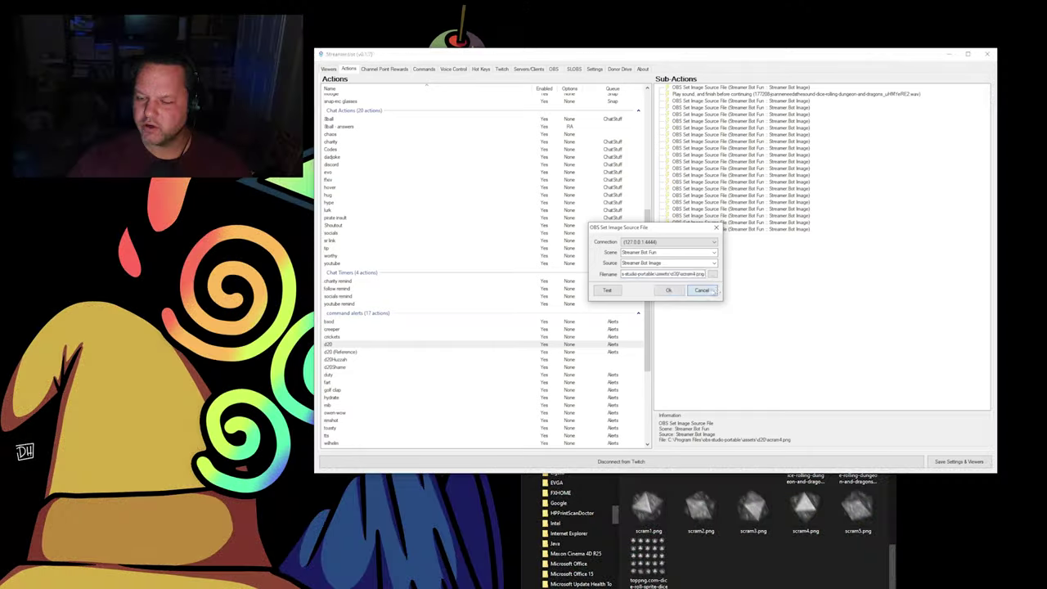
click(711, 291)
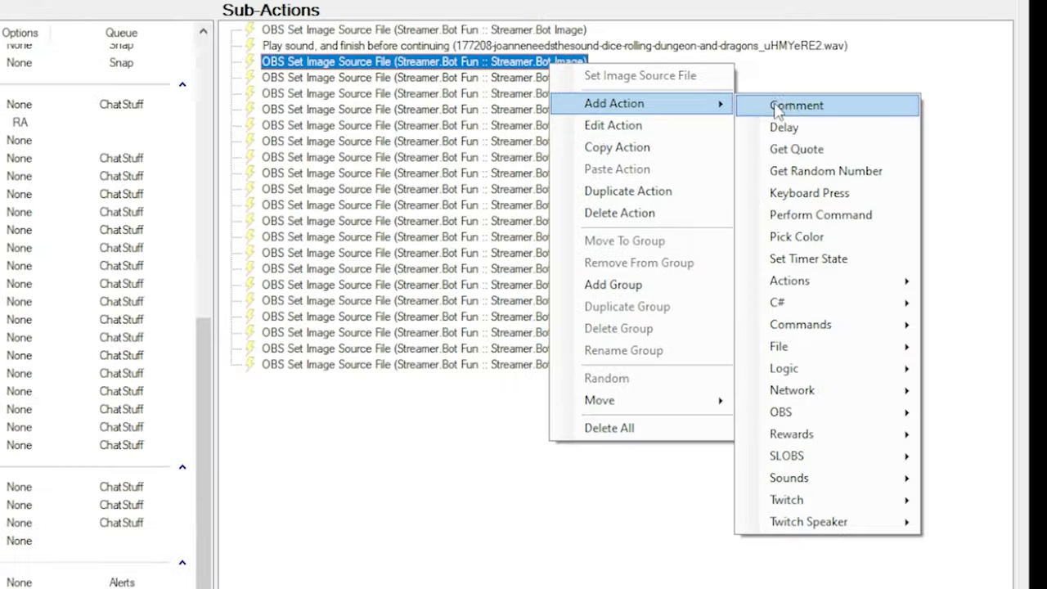
Add a 100 ms Delay sub-action after the first scram1.png image sub-action and duplicate it once.
click(785, 128)
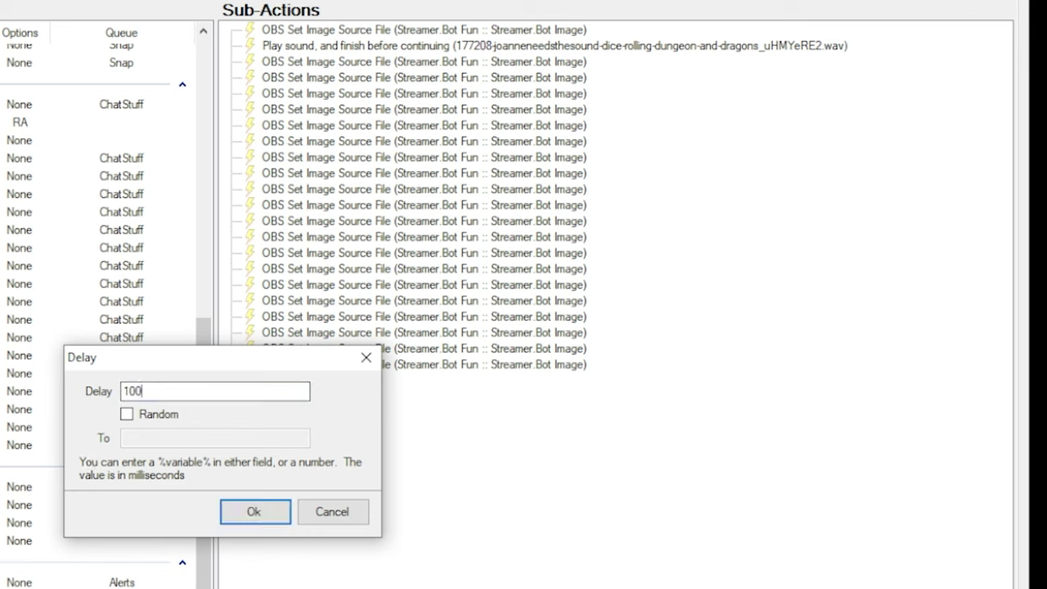
click(252, 513)
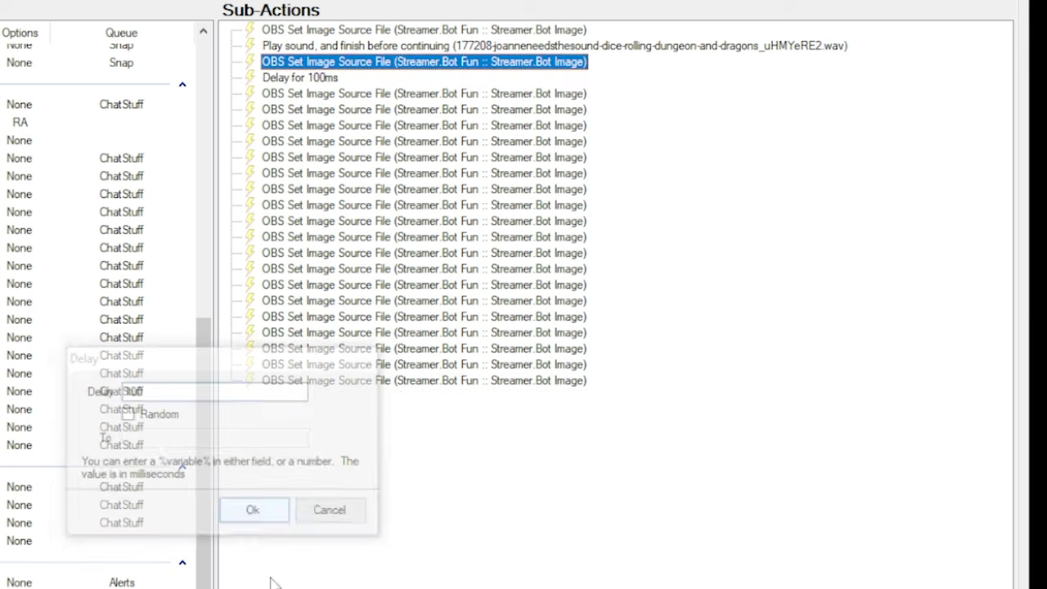
click(333, 82)
right_click(332, 82)
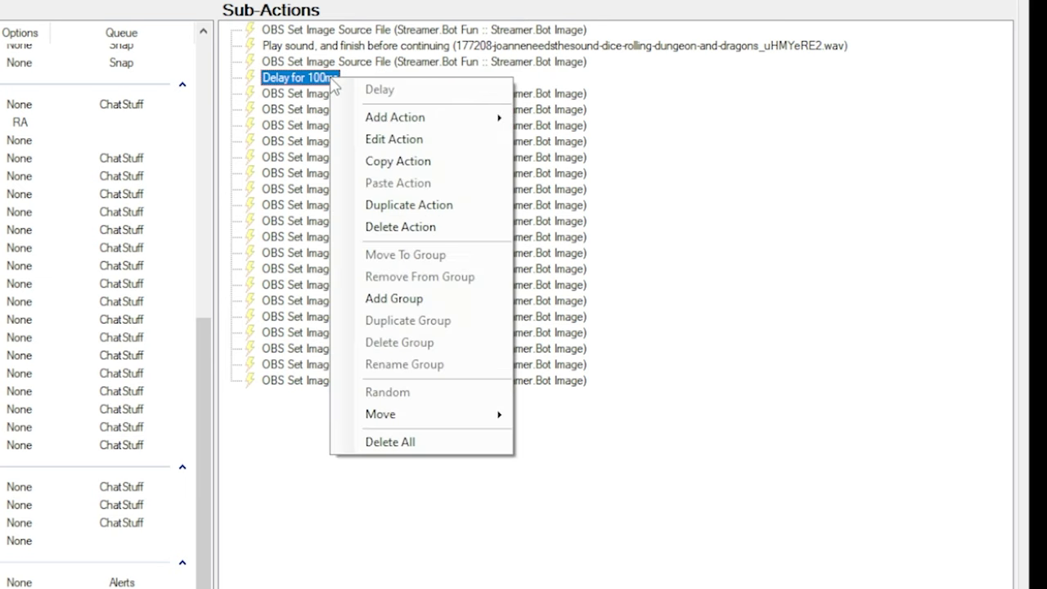
click(415, 205)
Duplicate the 100 ms delay repeatedly until twenty copies follow the image sub-actions.
right_click(316, 396)
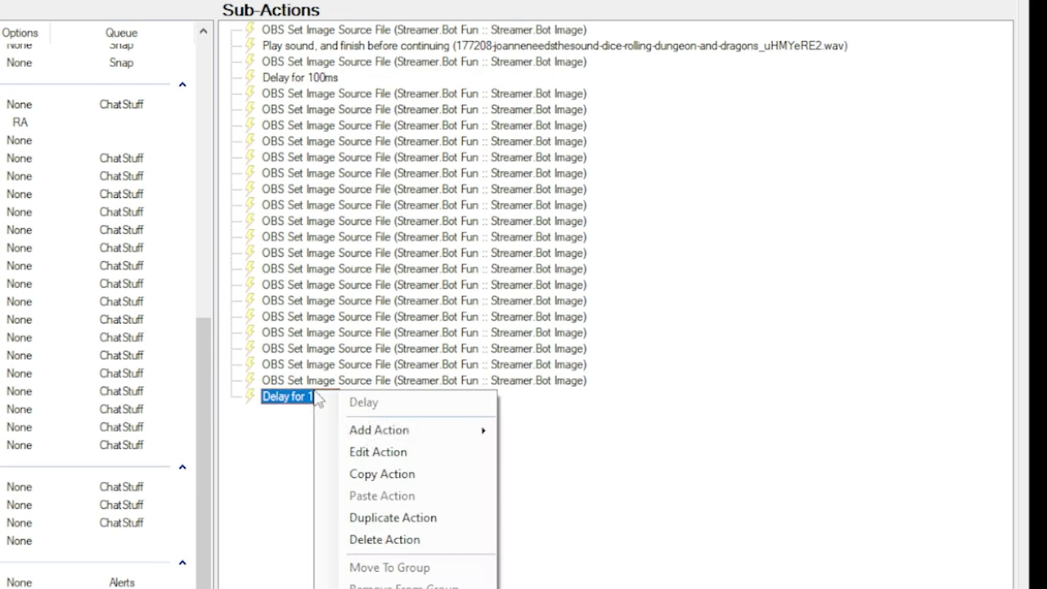
click(411, 526)
right_click(318, 397)
click(409, 517)
right_click(304, 398)
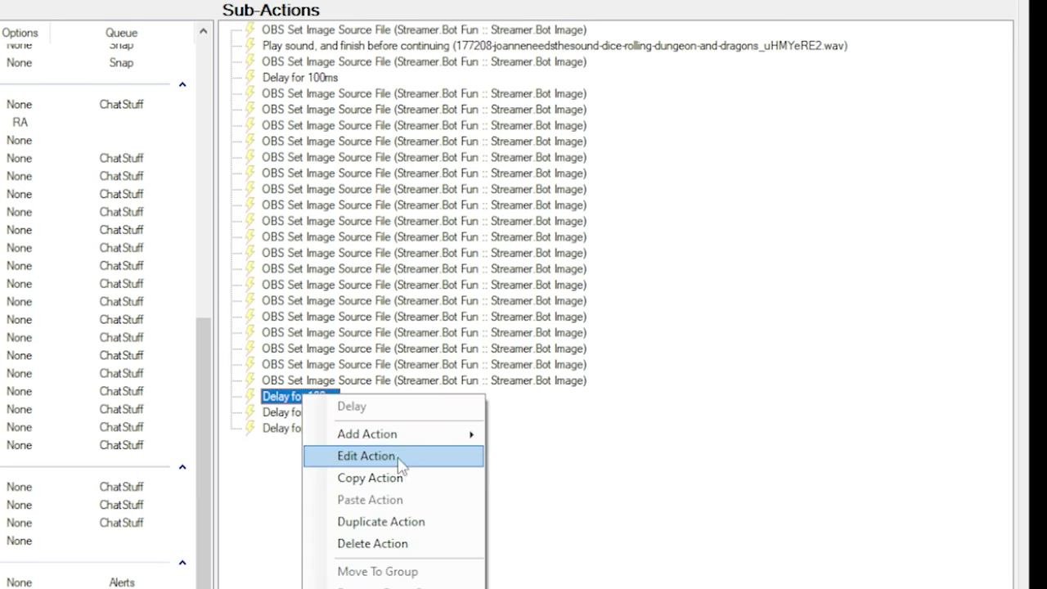
click(403, 515)
right_click(299, 380)
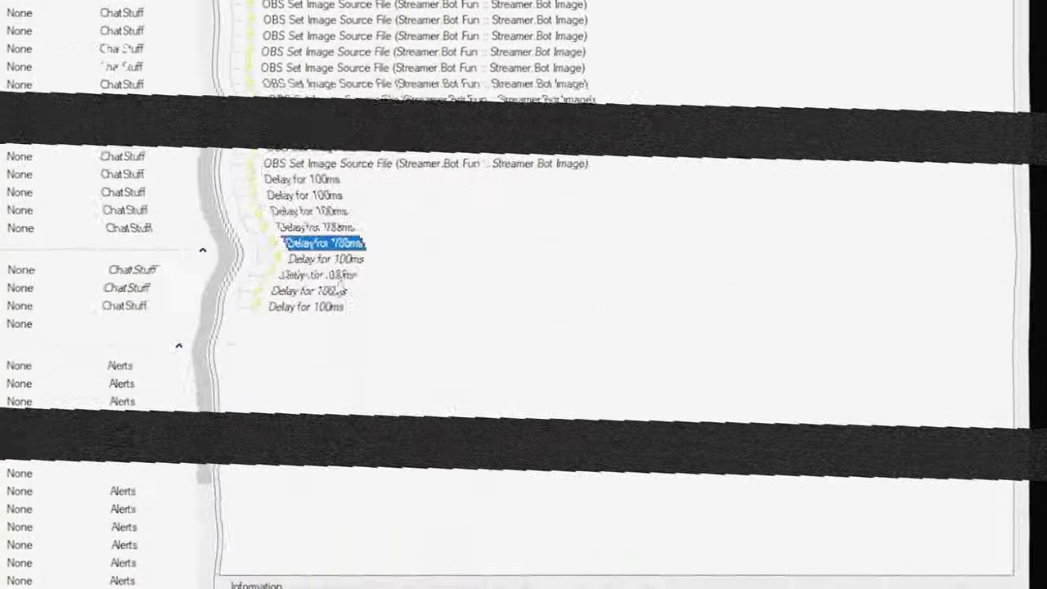
right_click(324, 243)
click(398, 400)
right_click(303, 299)
click(385, 440)
right_click(311, 291)
click(385, 440)
right_click(323, 368)
click(426, 497)
right_click(288, 388)
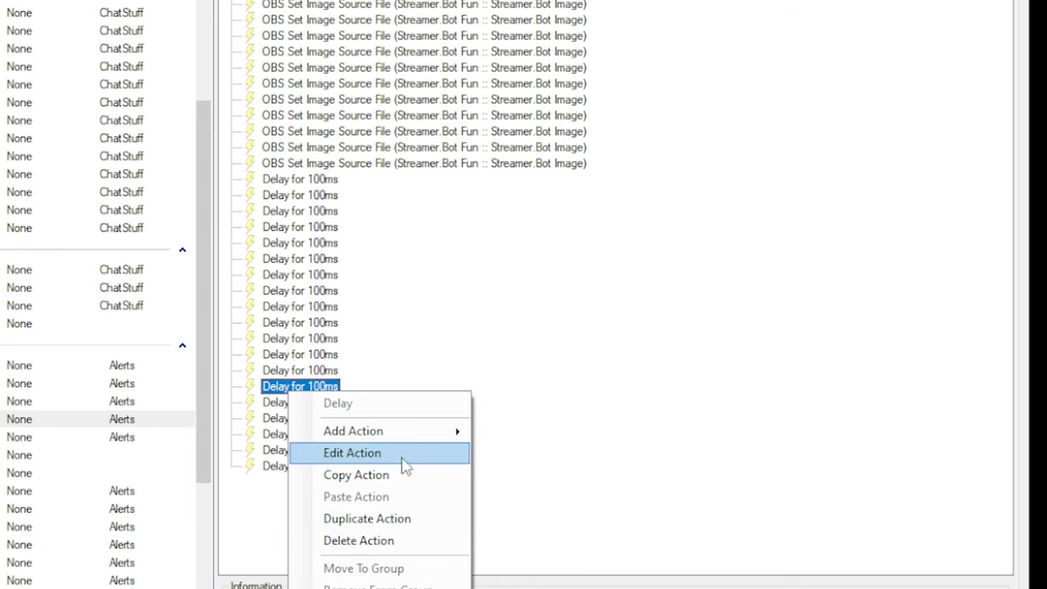
click(409, 519)
Move the first four copied 100 ms delays up so that each follows one of the next image sub-actions.
click(330, 175)
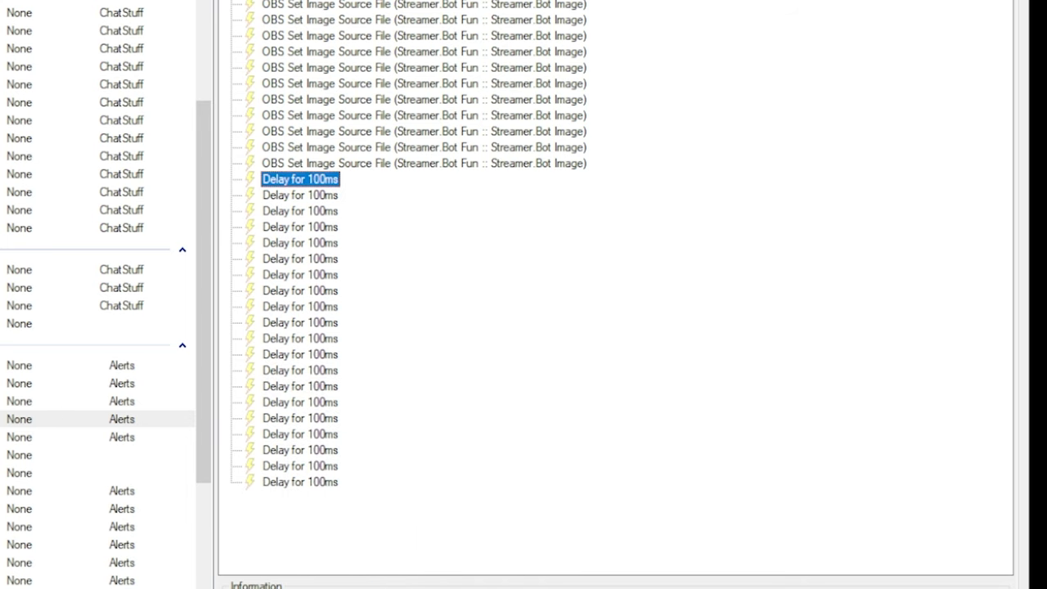
key(Delete)
key(Delete)
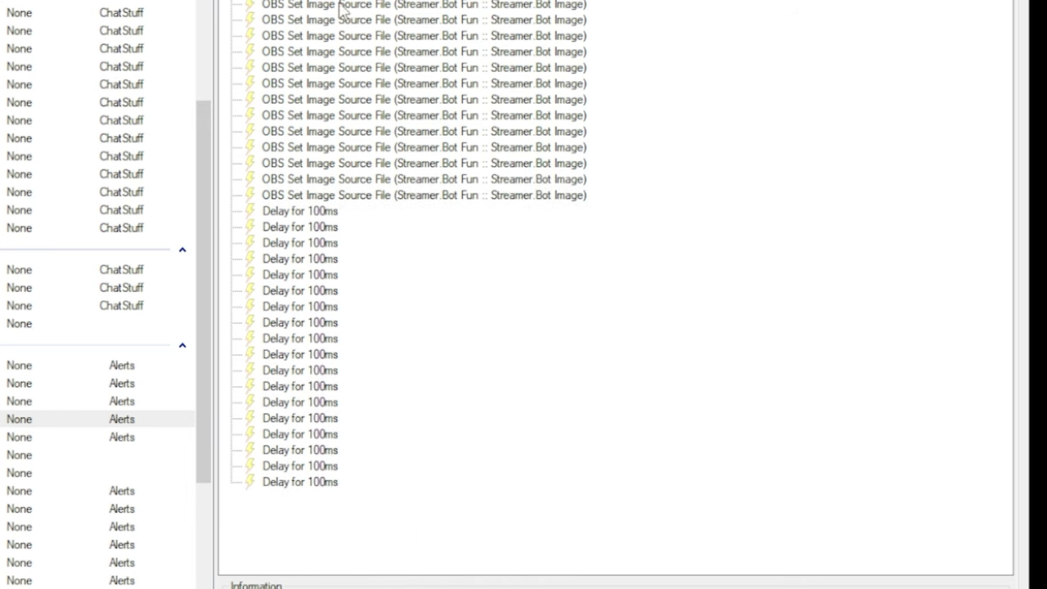
click(322, 216)
key(Delete)
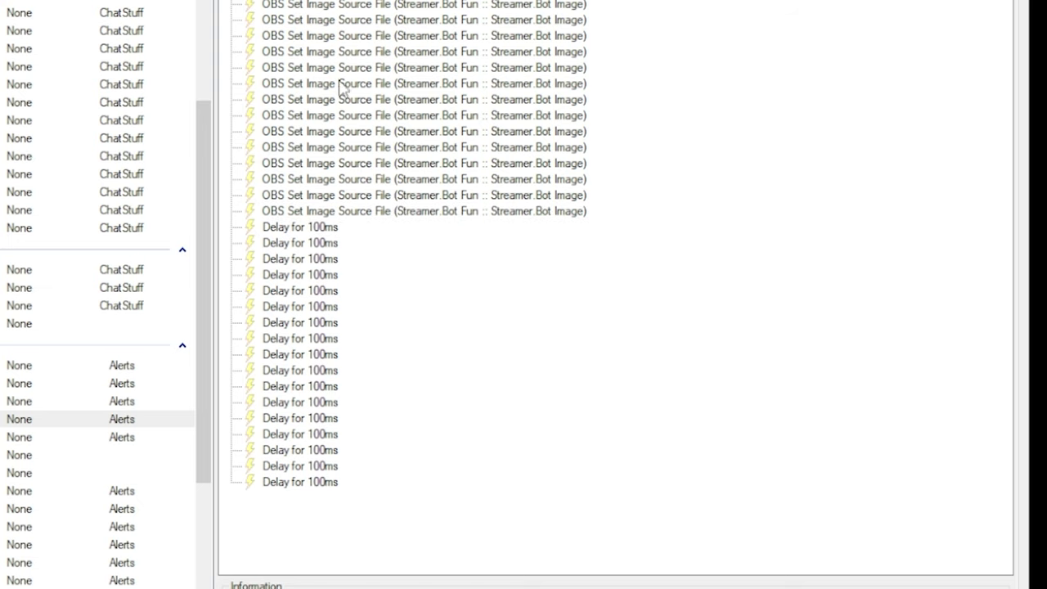
click(322, 230)
key(Delete)
Distribute the rest of the 100 ms delays so that one stands between every pair of remaining image sub-actions.
drag(331, 245, 350, 25)
drag(332, 260, 363, 47)
click(332, 278)
mouse_move(332, 279)
mouse_down()
mouse_move(367, 96)
mouse_move(355, 211)
mouse_move(378, 116)
mouse_up()
drag(315, 307, 385, 141)
mouse_move(334, 324)
mouse_down()
mouse_move(401, 184)
mouse_move(388, 229)
mouse_move(391, 205)
mouse_up()
drag(323, 363, 375, 257)
drag(331, 373, 388, 274)
drag(335, 389, 381, 311)
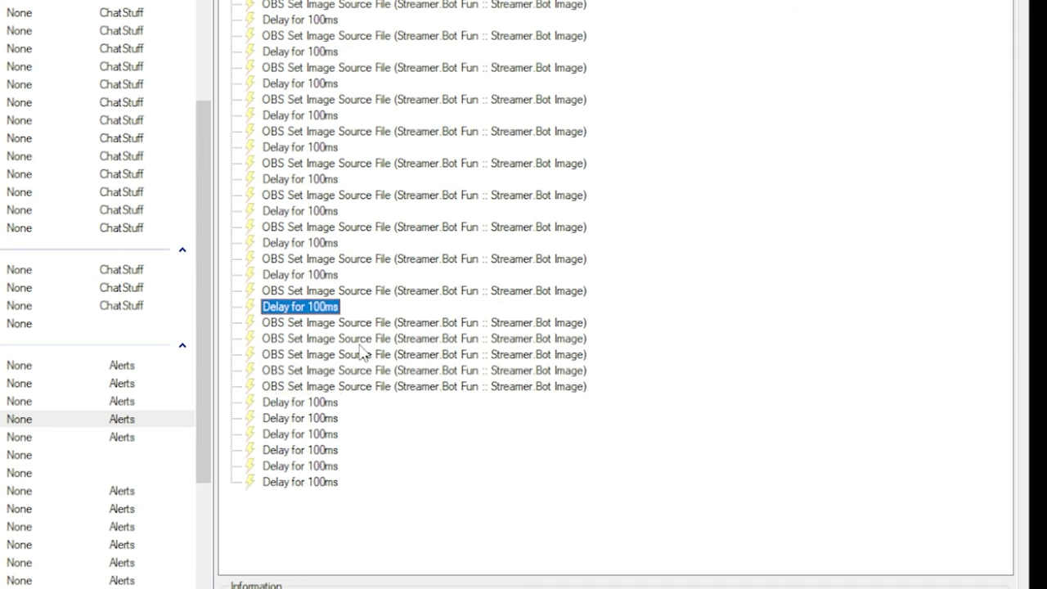
drag(329, 406, 354, 372)
drag(330, 437, 347, 399)
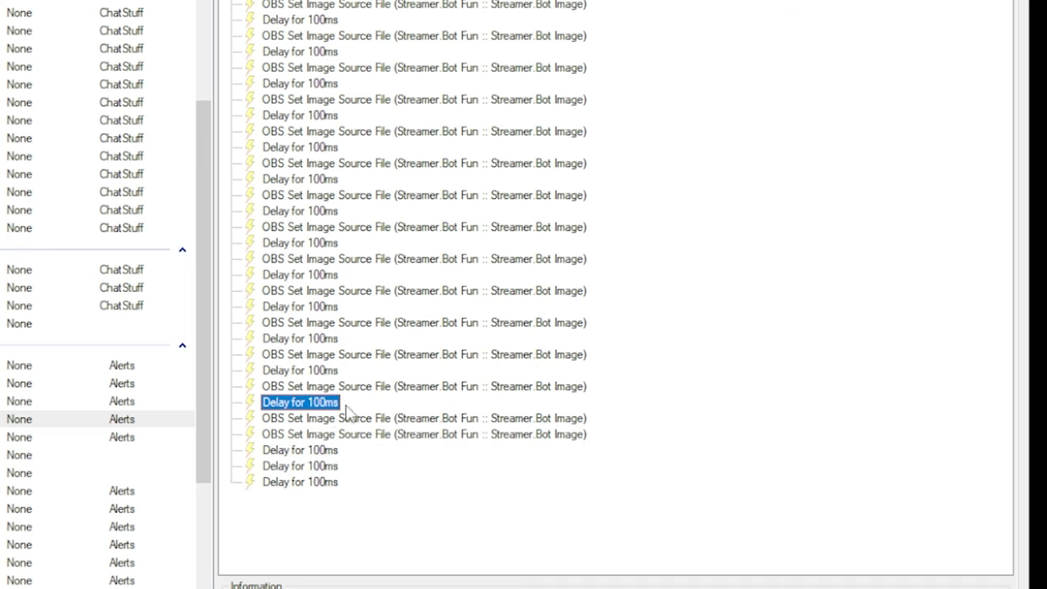
drag(331, 460, 342, 434)
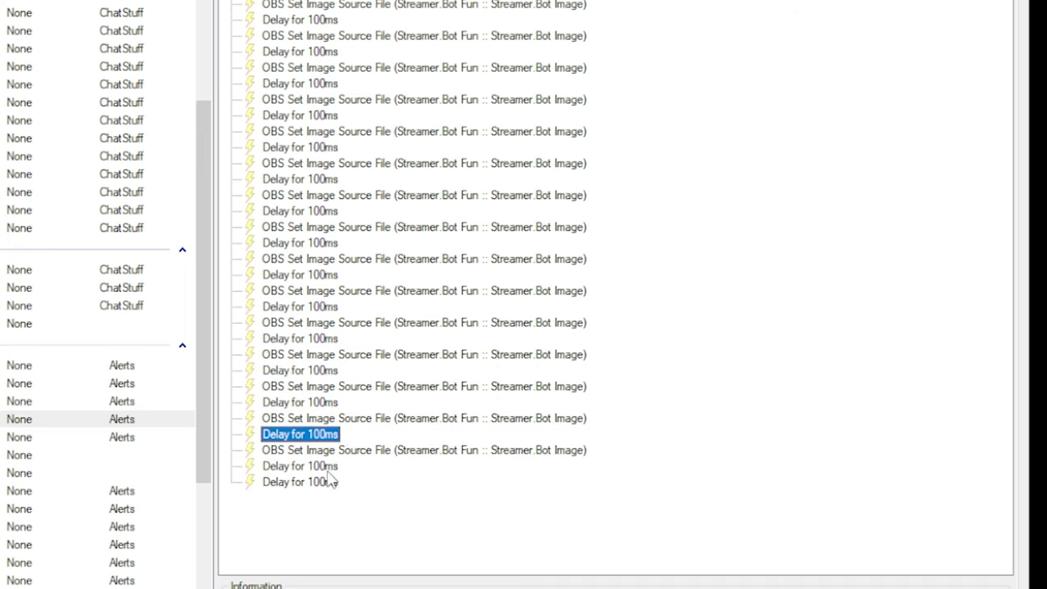
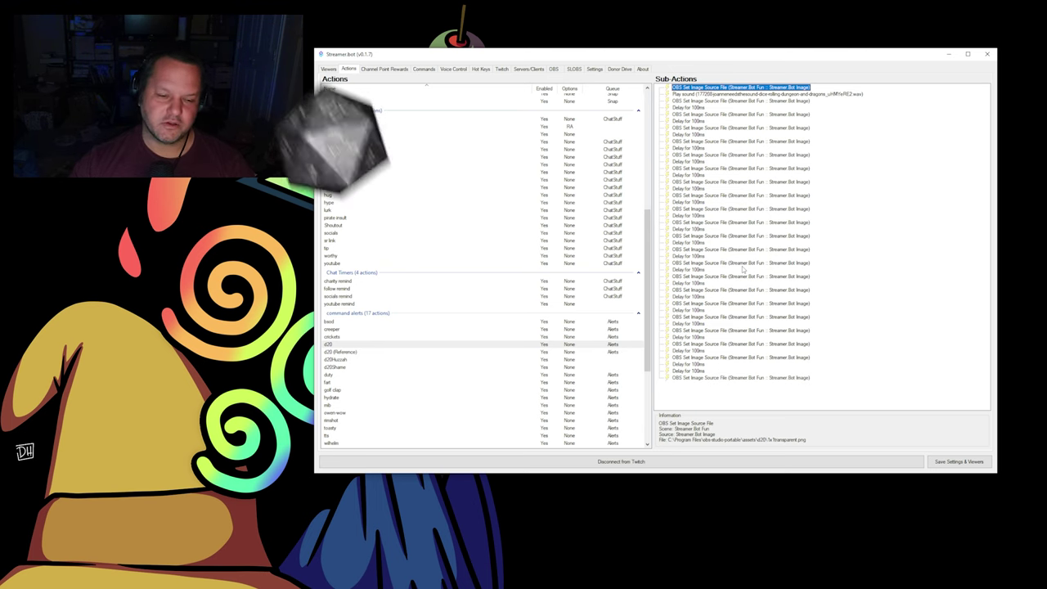
Add a Get Random Number sub-action between 1 and 20 after the second-to-last 100 ms delay.
click(695, 370)
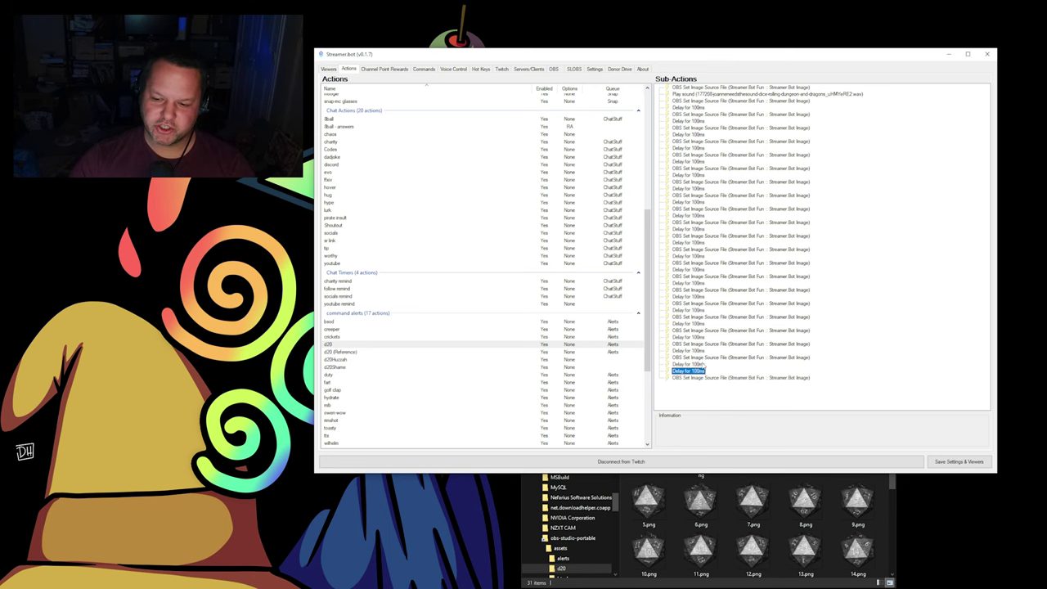
right_click(694, 365)
mouse_move(750, 380)
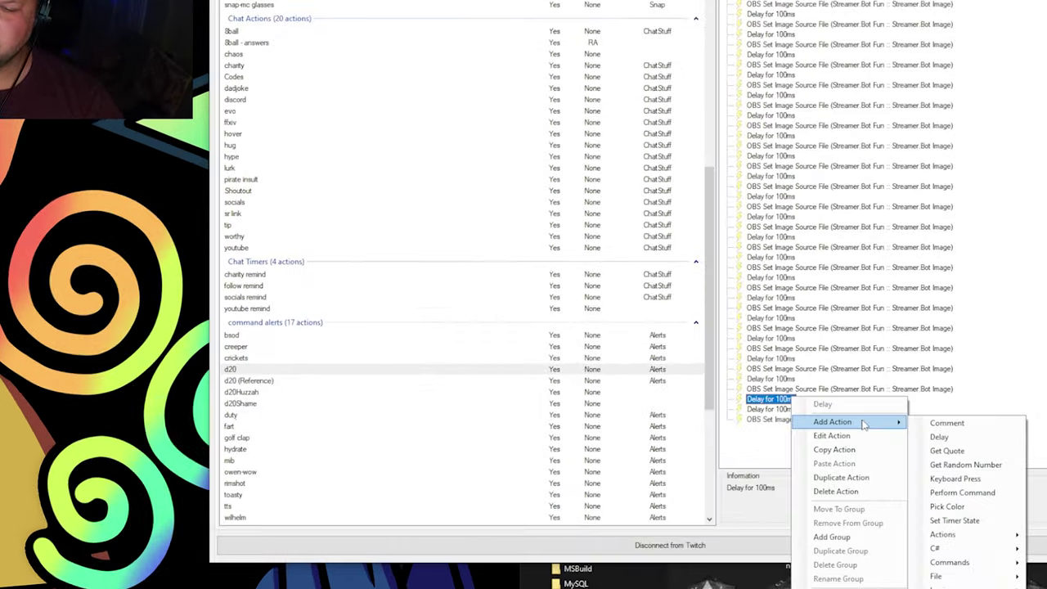
click(965, 465)
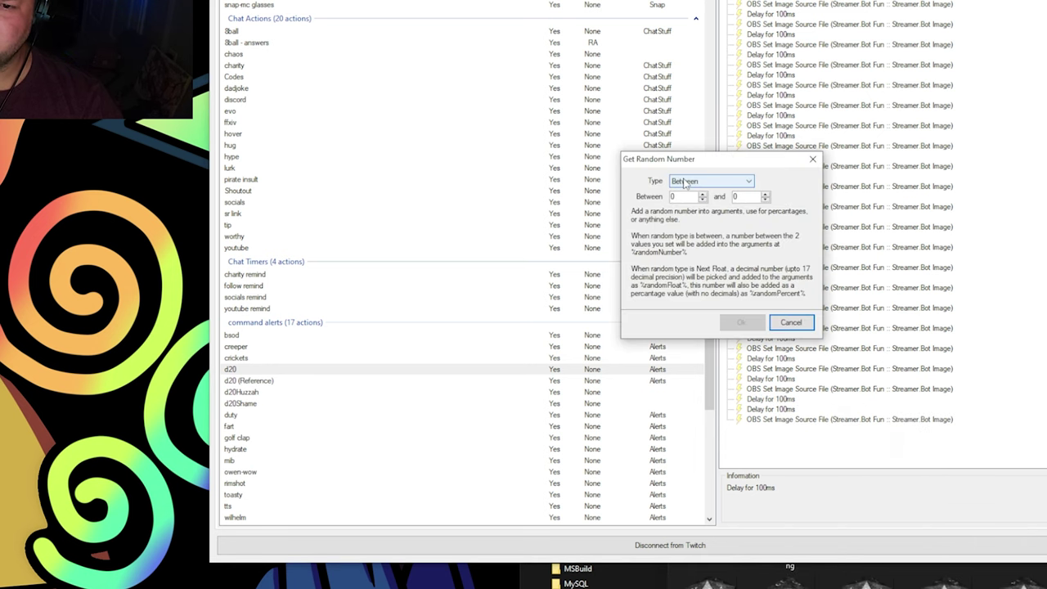
click(673, 197)
click(754, 201)
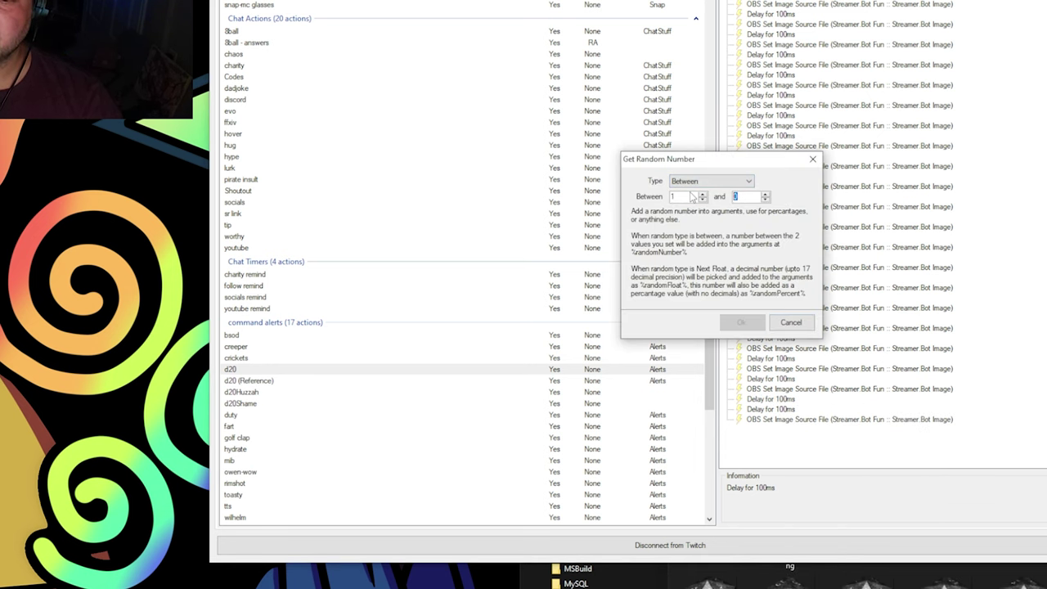
text(20)
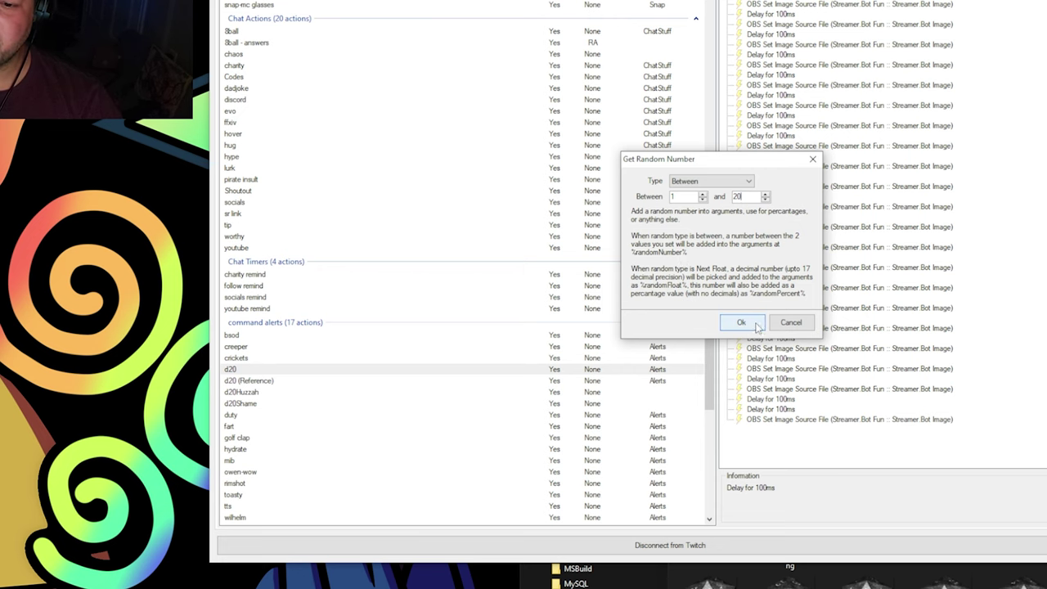
click(741, 321)
Add an OBS Set Image Source File sub-action after the random number, targeting scene Streamer.Bot Fun and source Streamer.Bot Image.
right_click(820, 413)
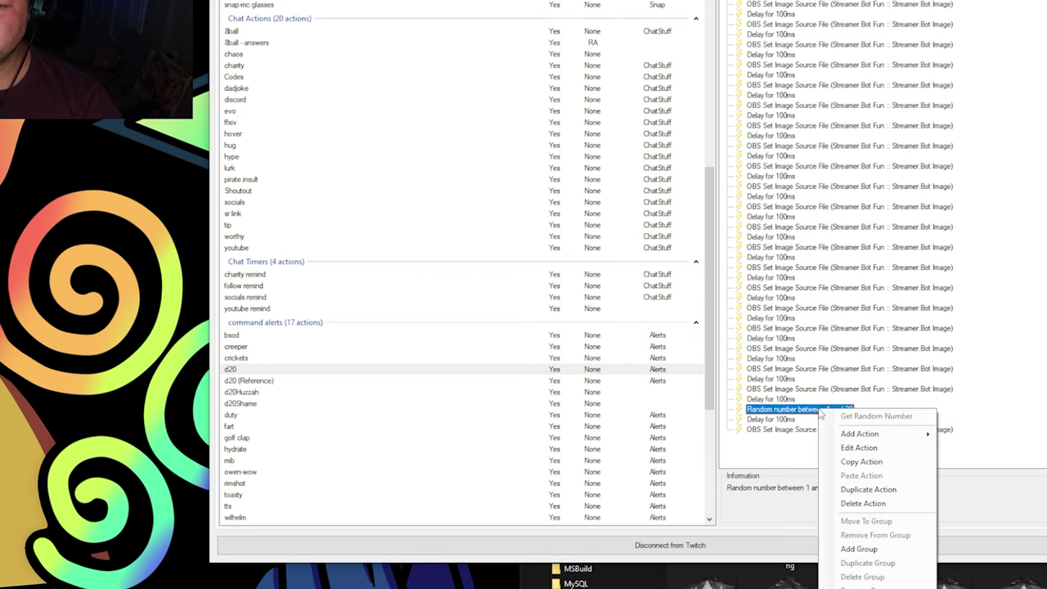
mouse_move(841, 434)
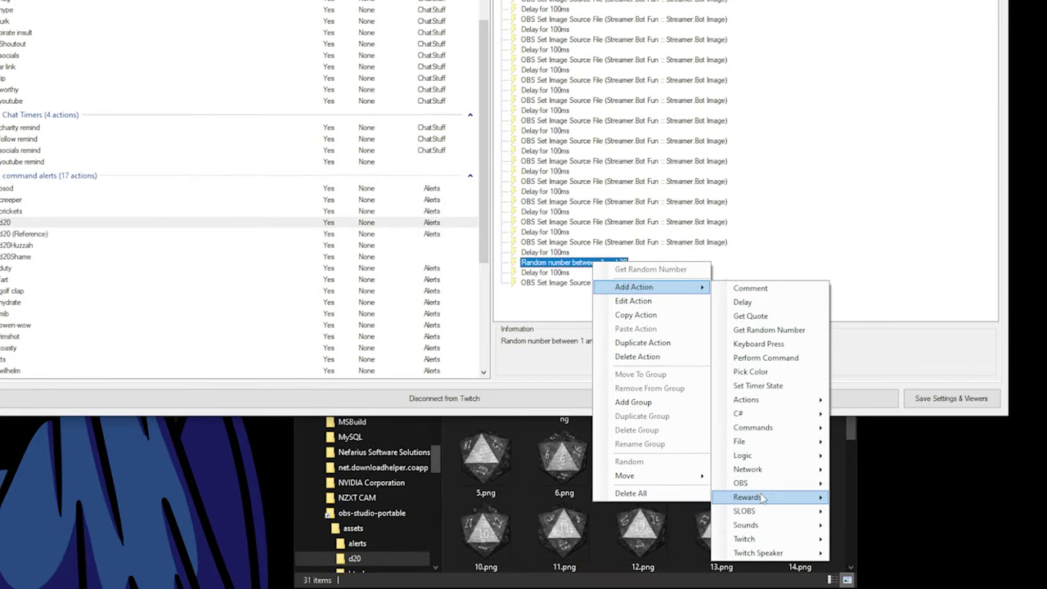
mouse_move(777, 483)
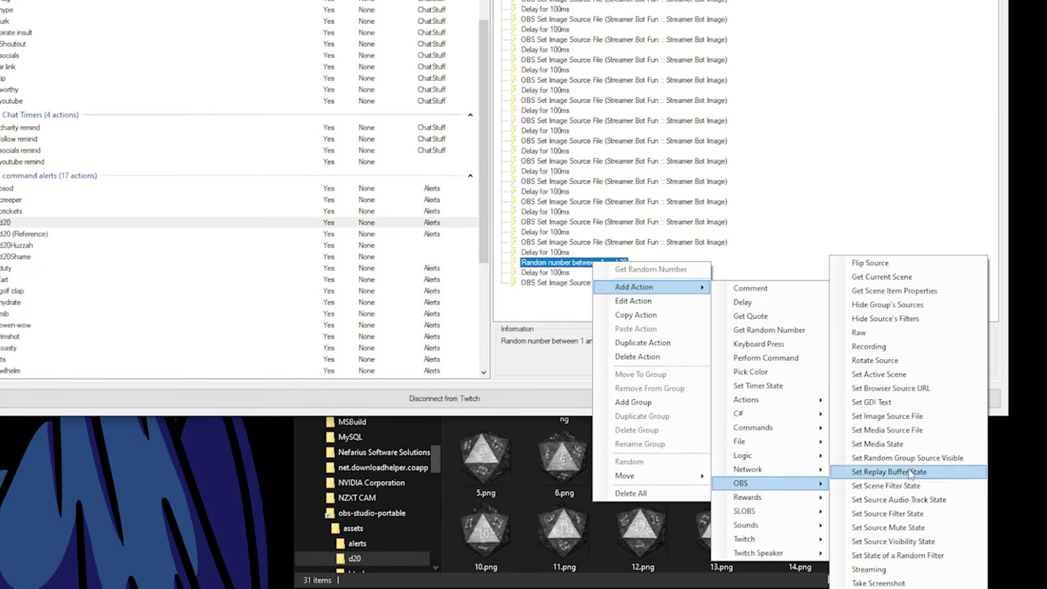
click(892, 416)
click(585, 86)
click(514, 127)
click(540, 100)
click(532, 121)
Set the image filename to C:/Program Files/obs-studio-portable/assets/d20/%randomNumber%.png and save the sub-action.
click(494, 117)
key(ctrl+v)
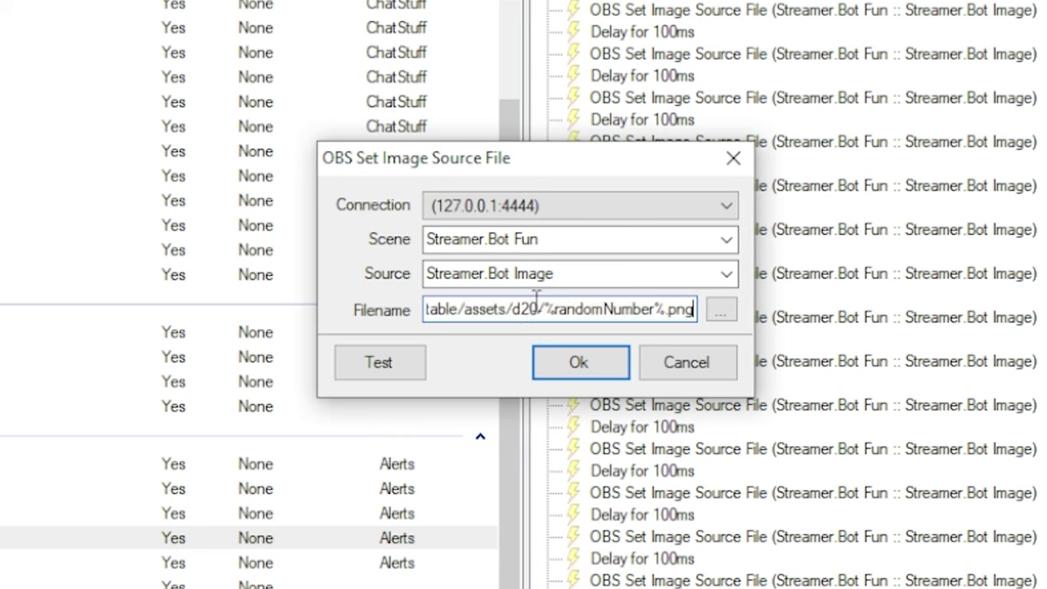
drag(555, 309, 302, 305)
drag(679, 310, 717, 310)
click(587, 315)
drag(548, 311, 652, 304)
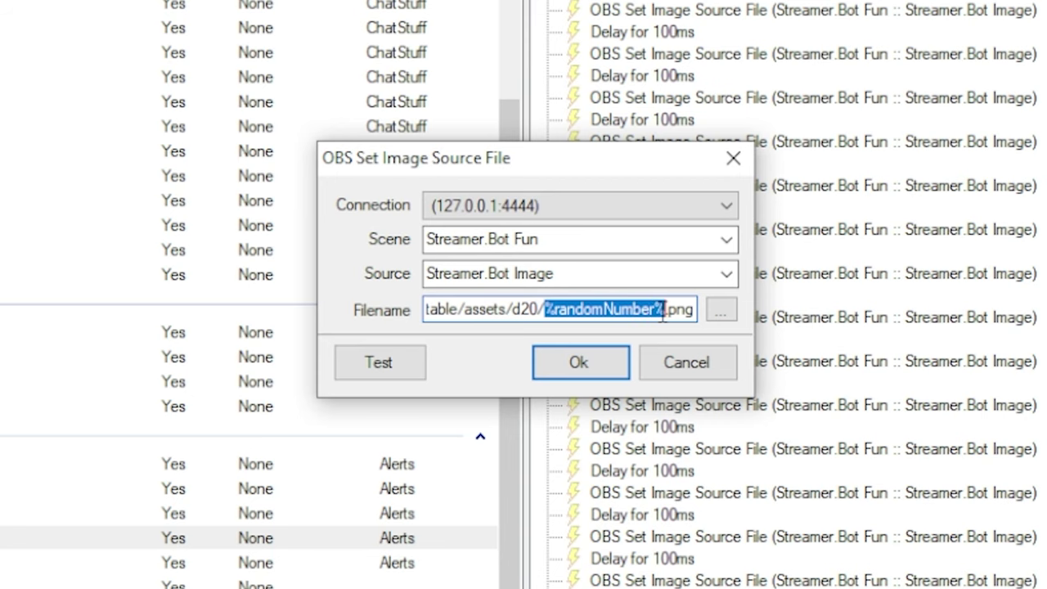
click(599, 361)
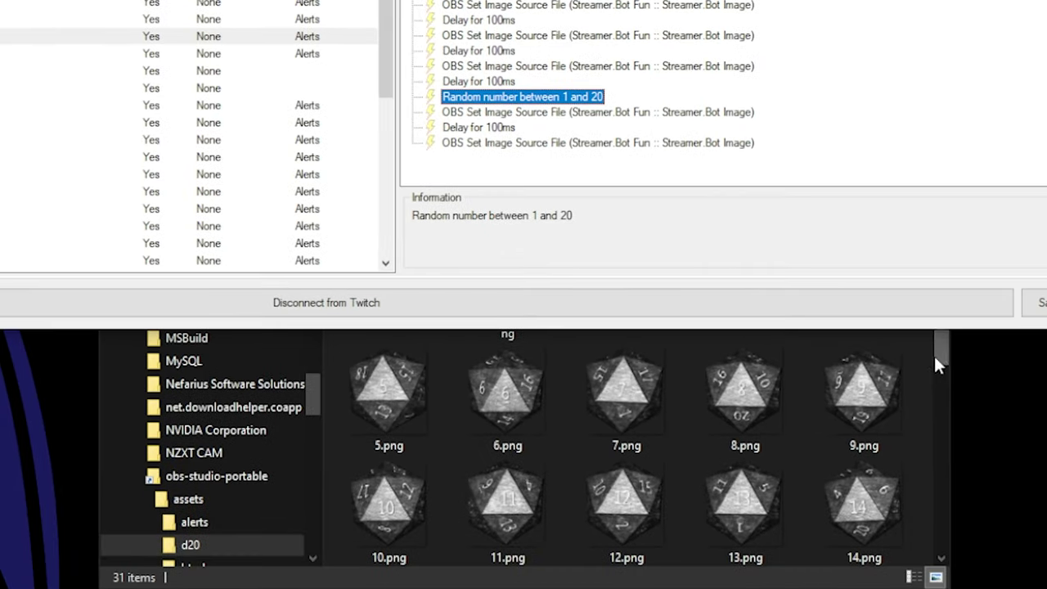
Switch to File Explorer to check how the die face images in the d20 folder are named, and return to Streamer.bot.
click(367, 407)
click(389, 274)
click(636, 270)
click(727, 279)
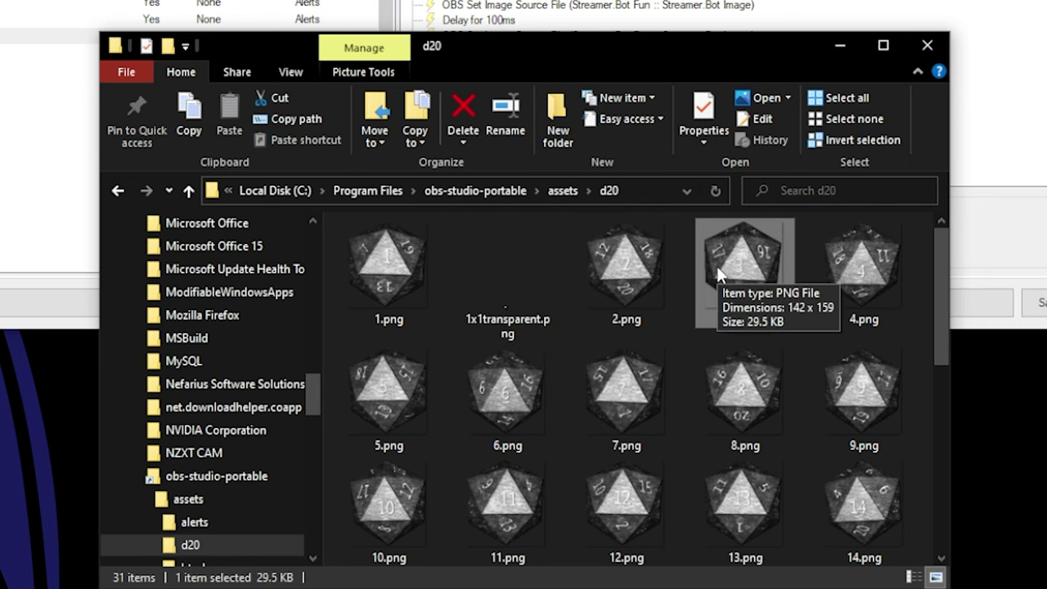
key(alt+Tab)
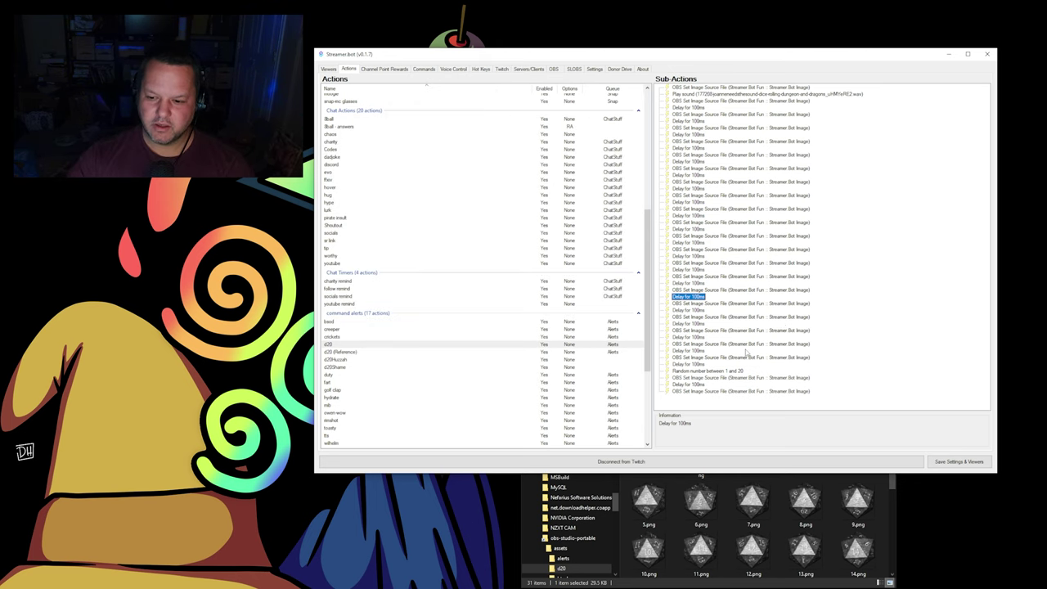
Set the delay after the random die image to 3000 ms.
click(691, 384)
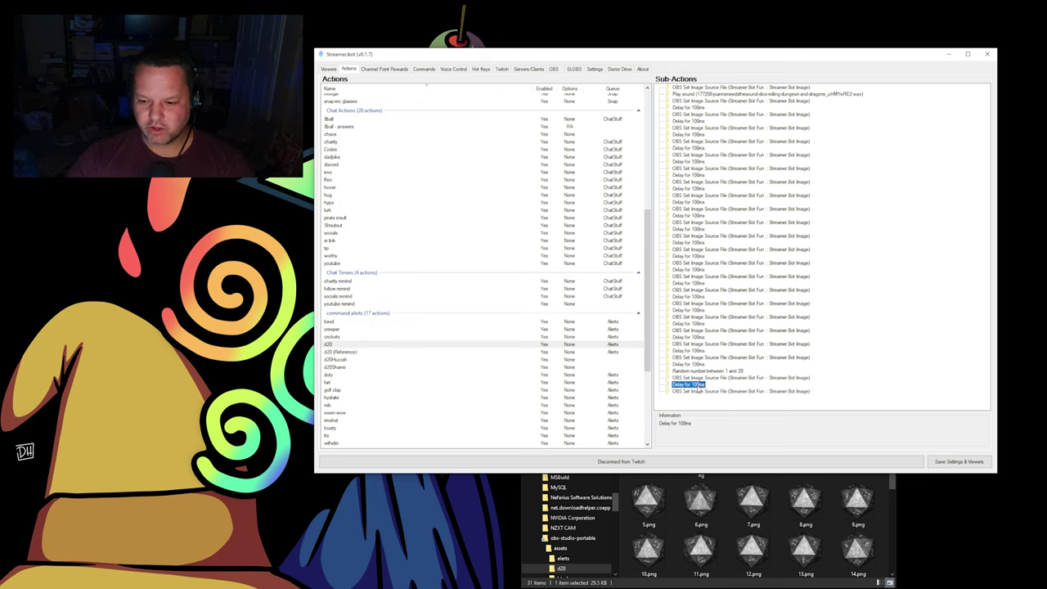
double_click(692, 384)
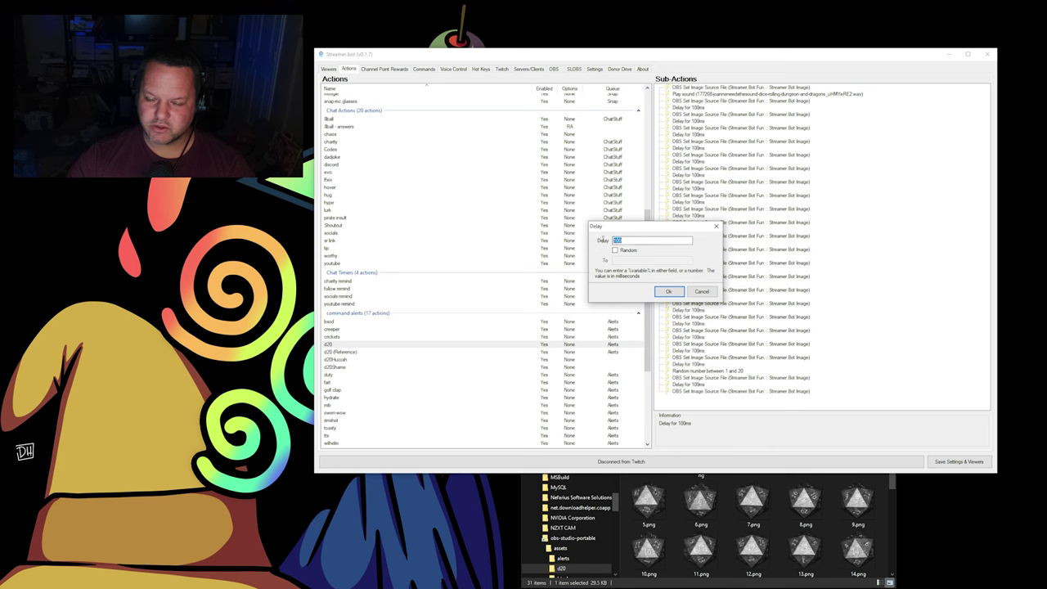
click(669, 292)
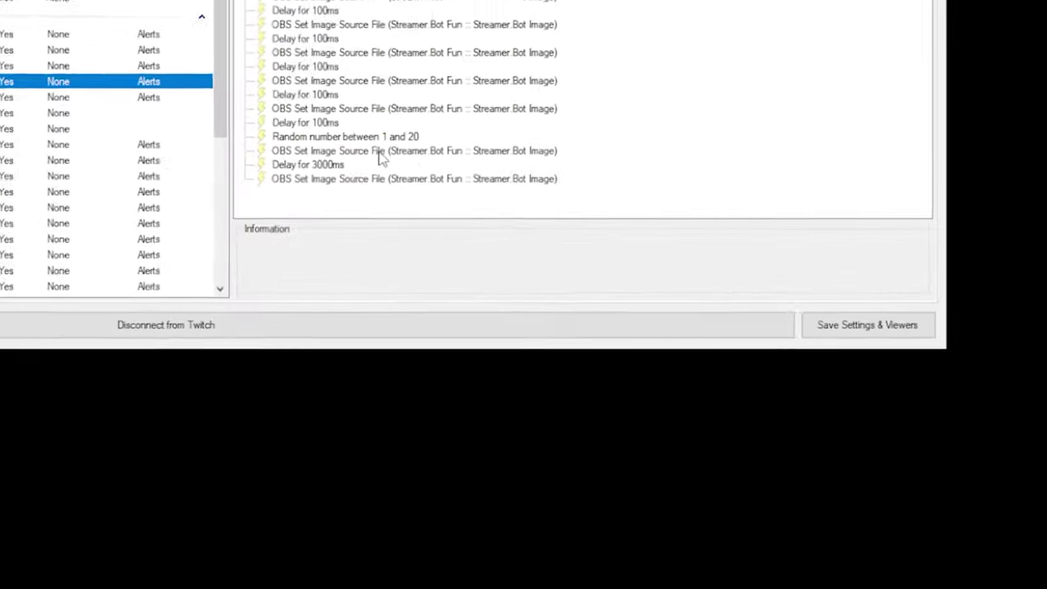
Add a Twitch channel message sub-action after the random die image, sent by Bot, reading "%userName% rolled a %randomNumber%!".
right_click(723, 377)
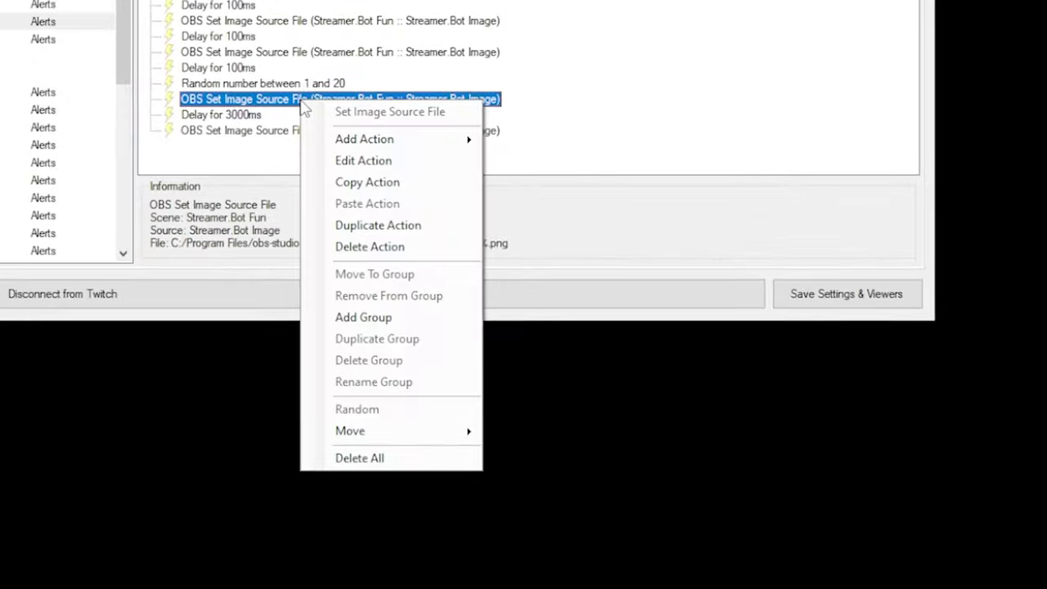
mouse_move(364, 143)
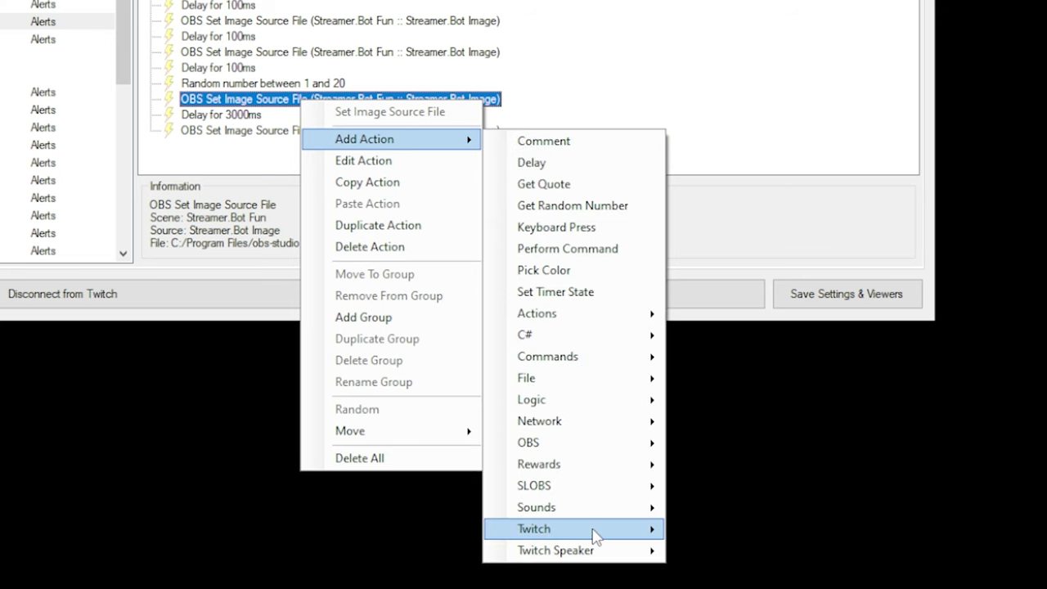
mouse_move(594, 536)
click(741, 469)
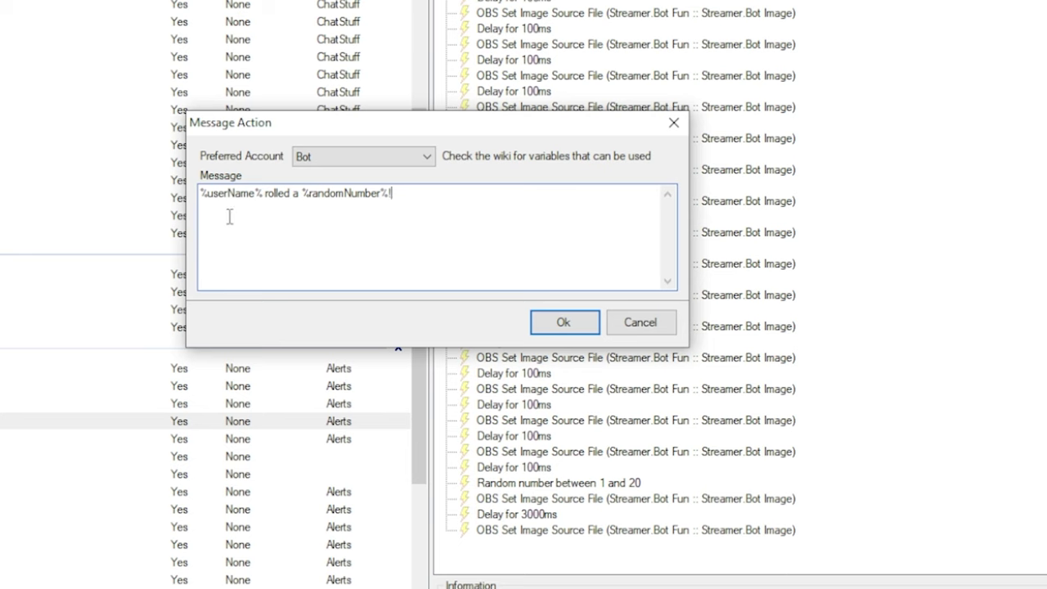
drag(201, 193, 392, 194)
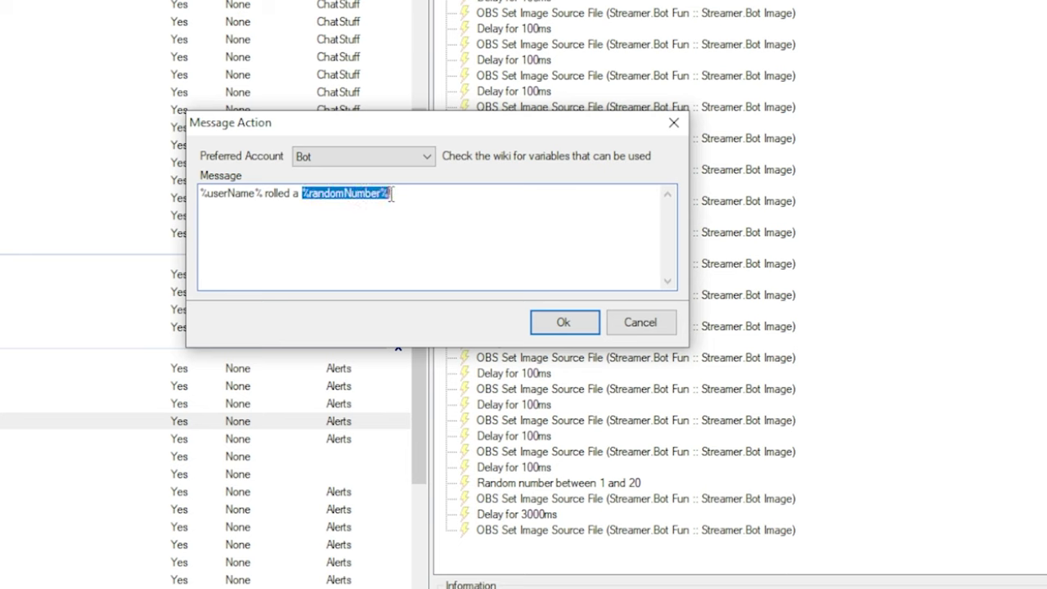
click(431, 218)
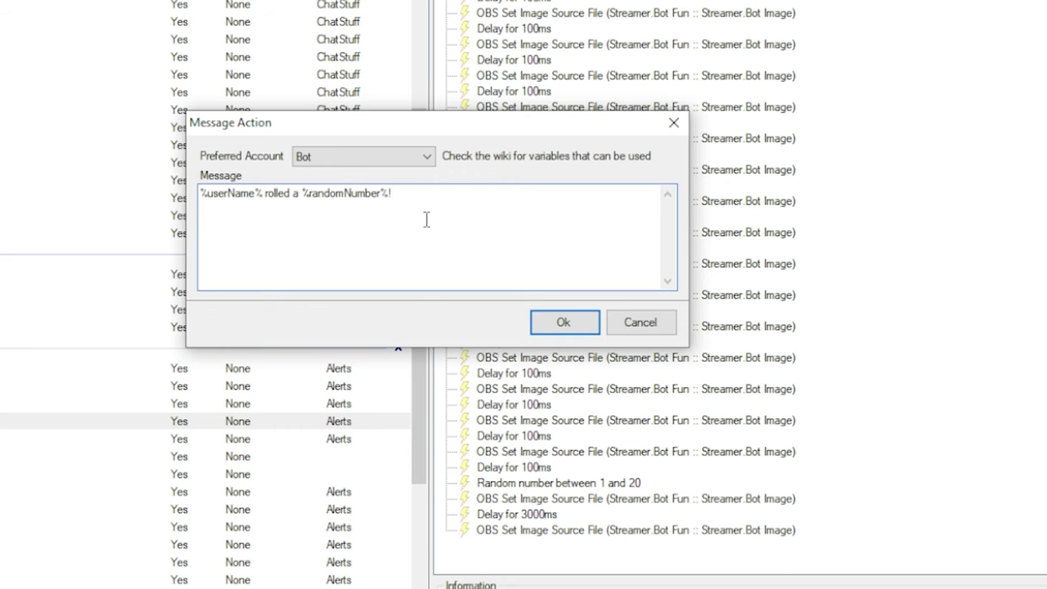
click(563, 322)
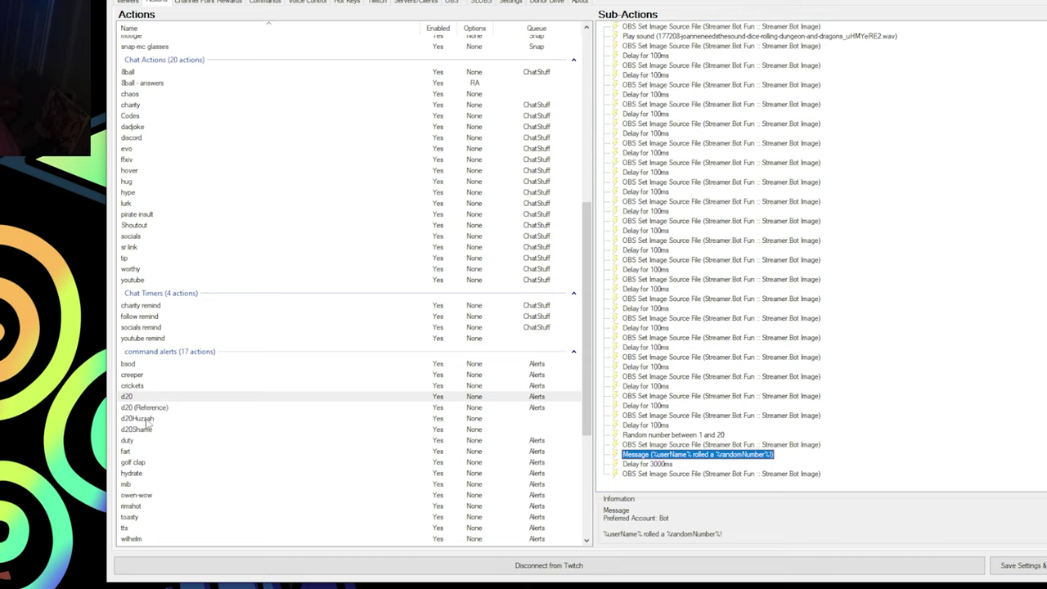
Examine the sub-actions of the d20Huzzah and d20Shame actions.
click(139, 418)
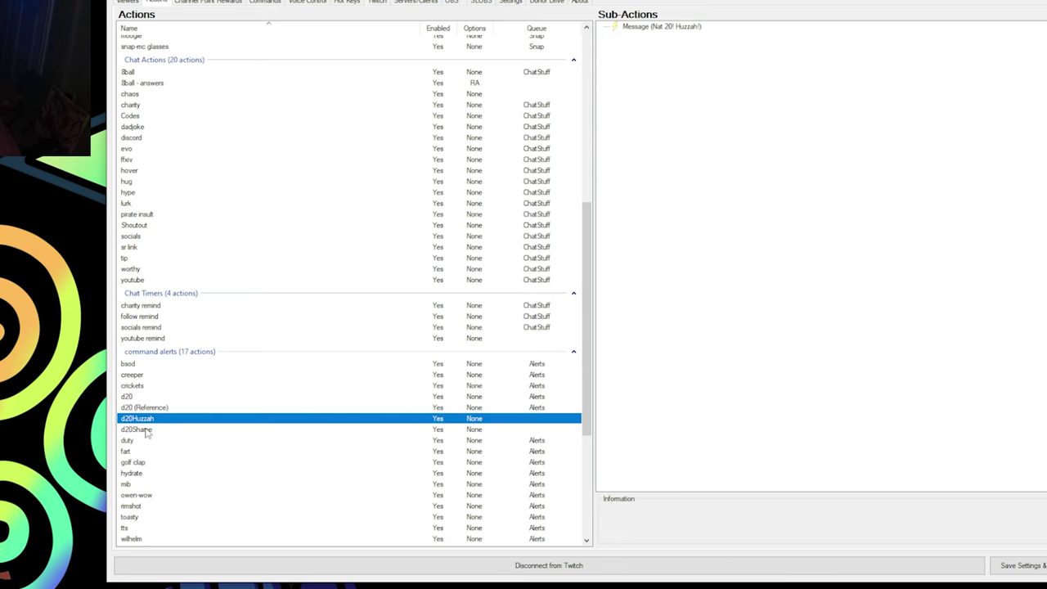
click(139, 429)
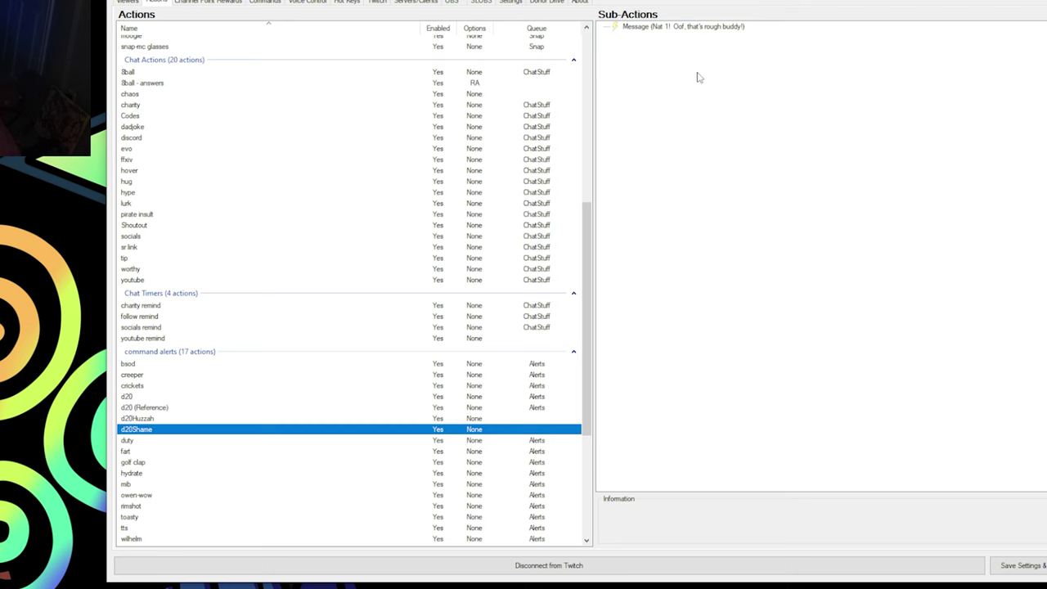
click(159, 418)
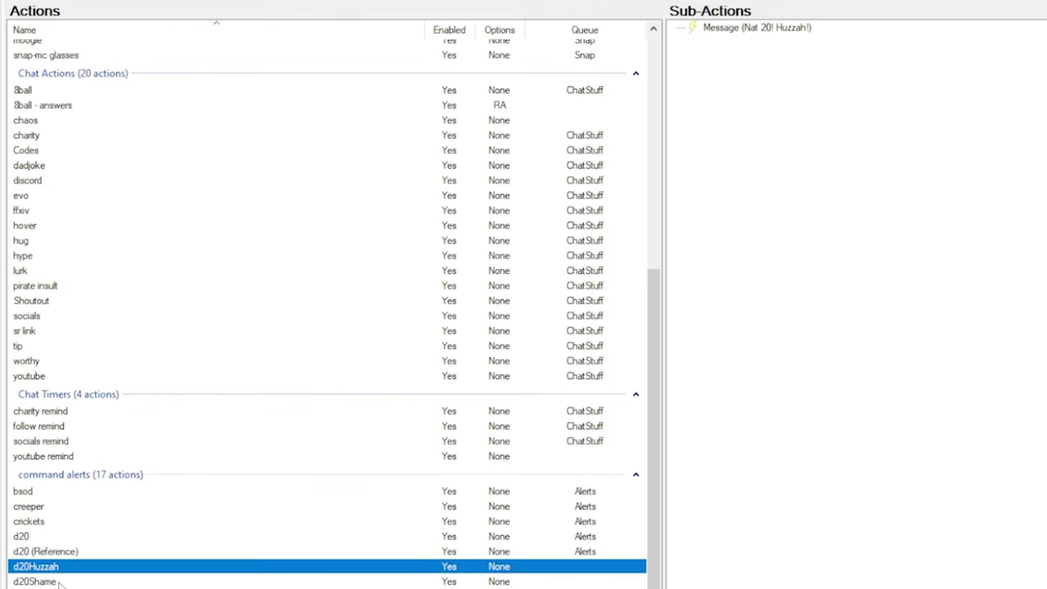
click(57, 581)
click(59, 568)
click(51, 581)
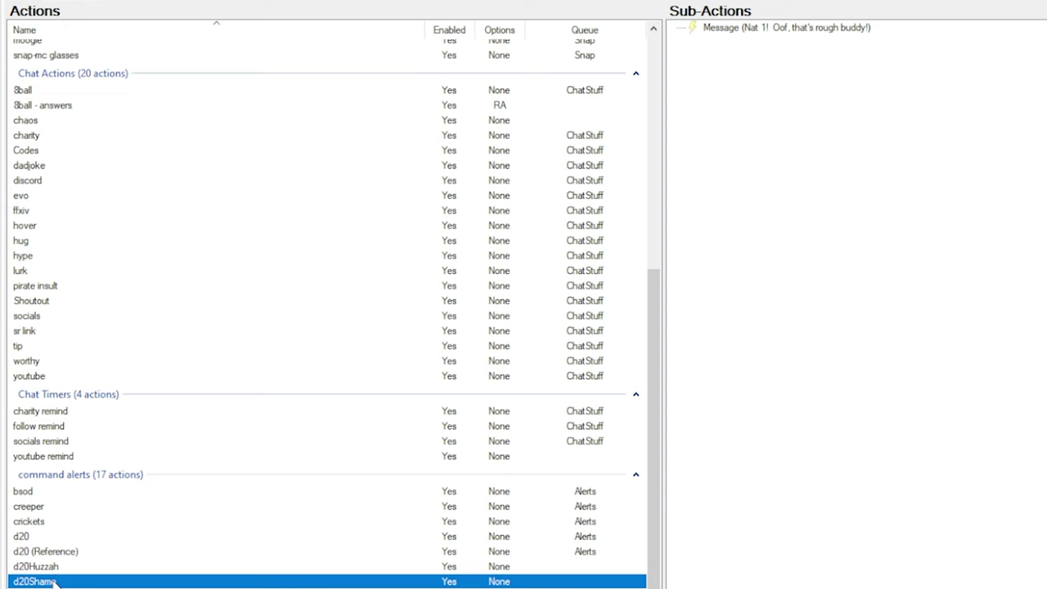
Return to the d20 action and add a Logic If sub-action after the roll message.
click(50, 539)
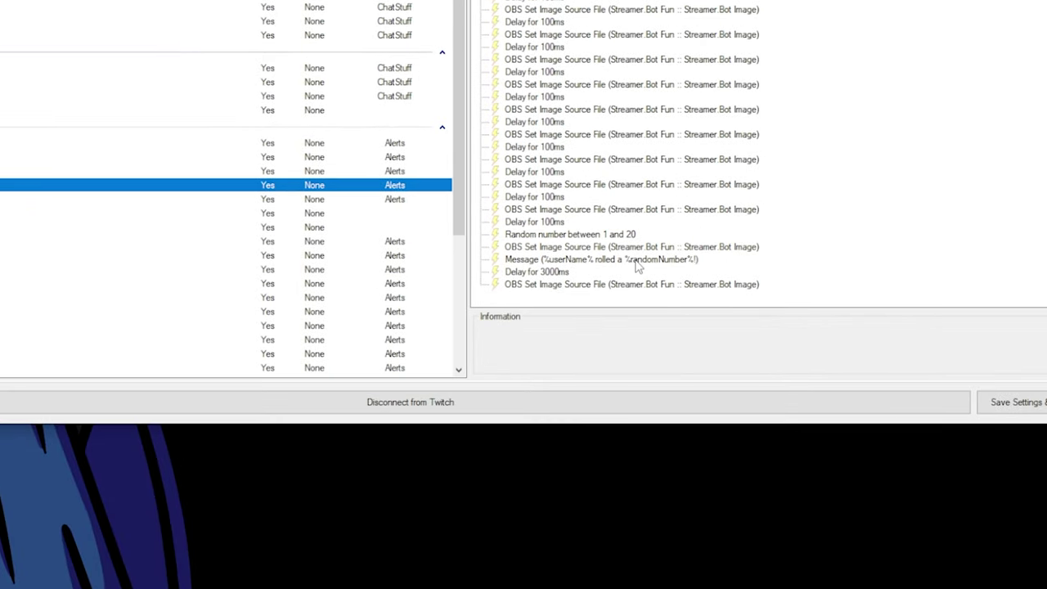
click(637, 260)
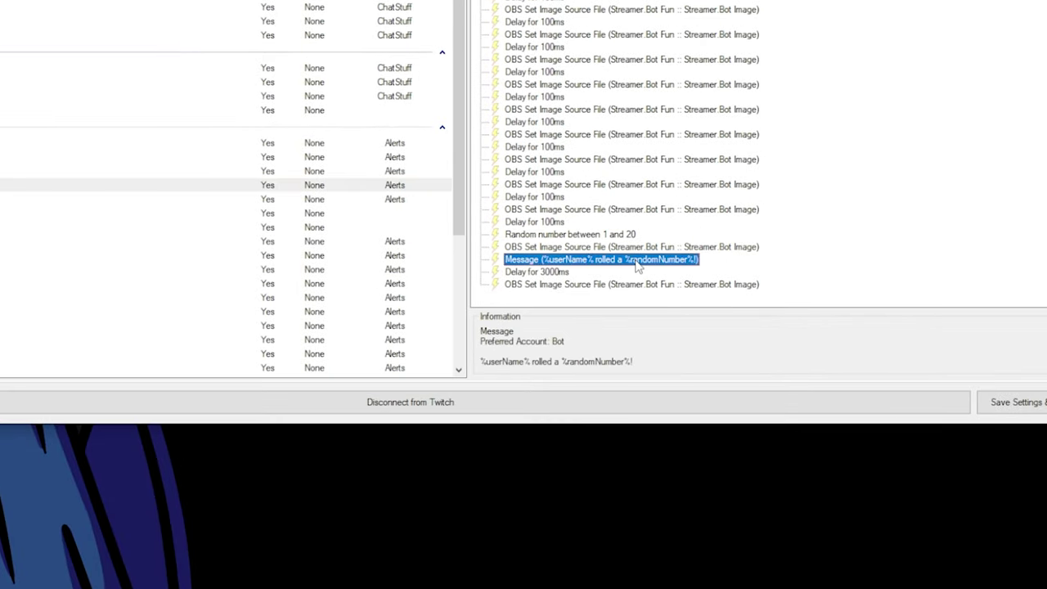
right_click(638, 262)
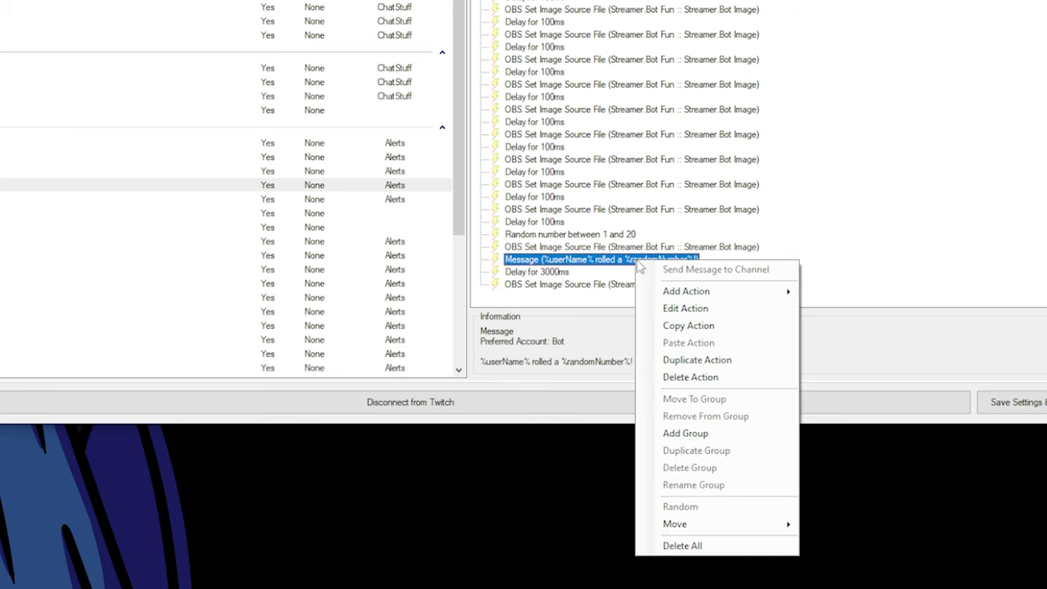
mouse_move(743, 292)
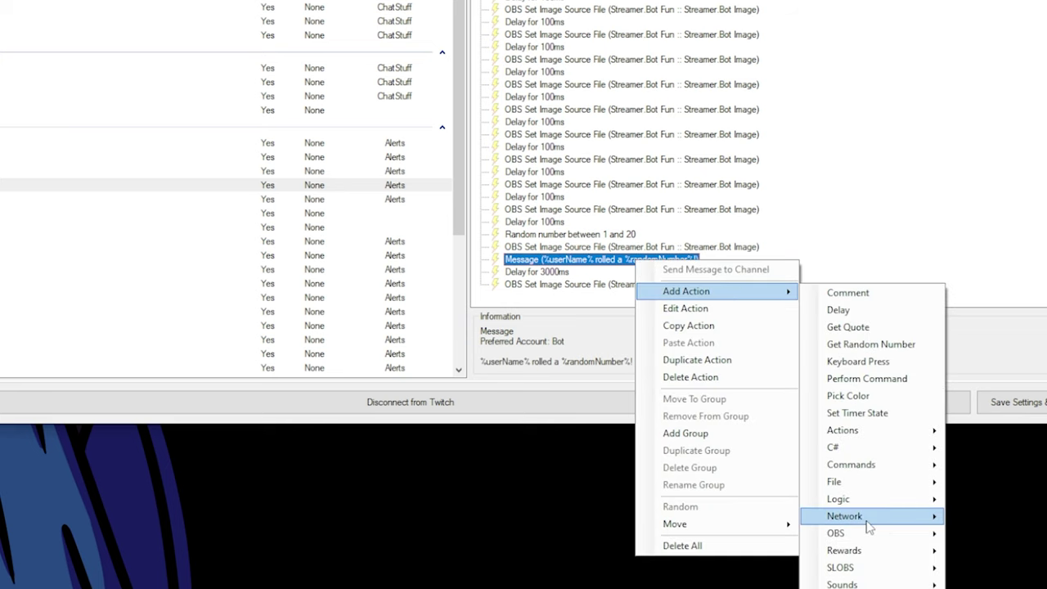
mouse_move(877, 500)
click(981, 552)
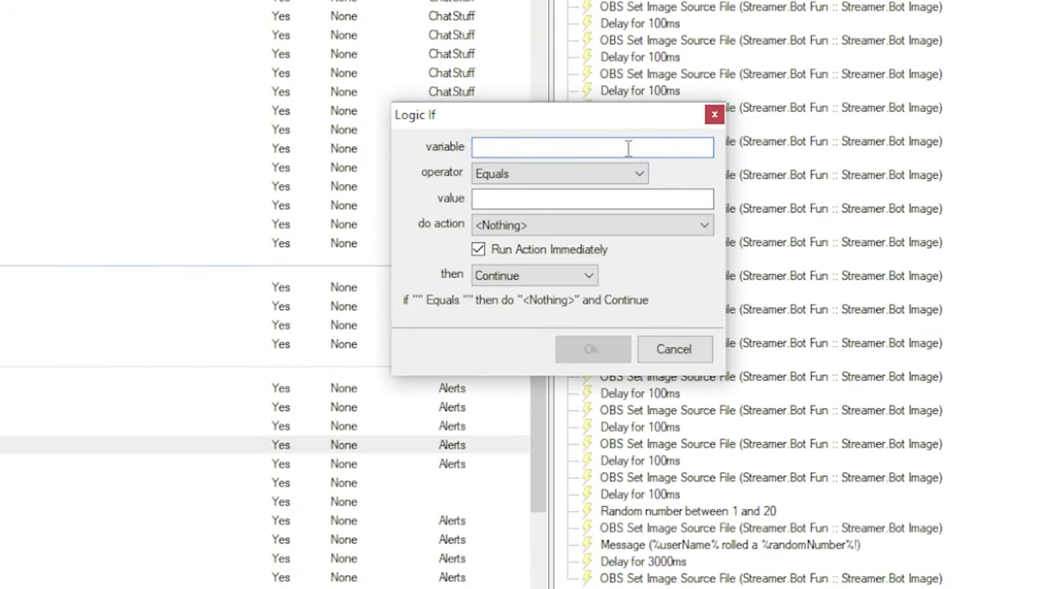
Set the Logic If condition to run the d20Huzzah action when randomNumber equals 20 and continue.
text(ran)
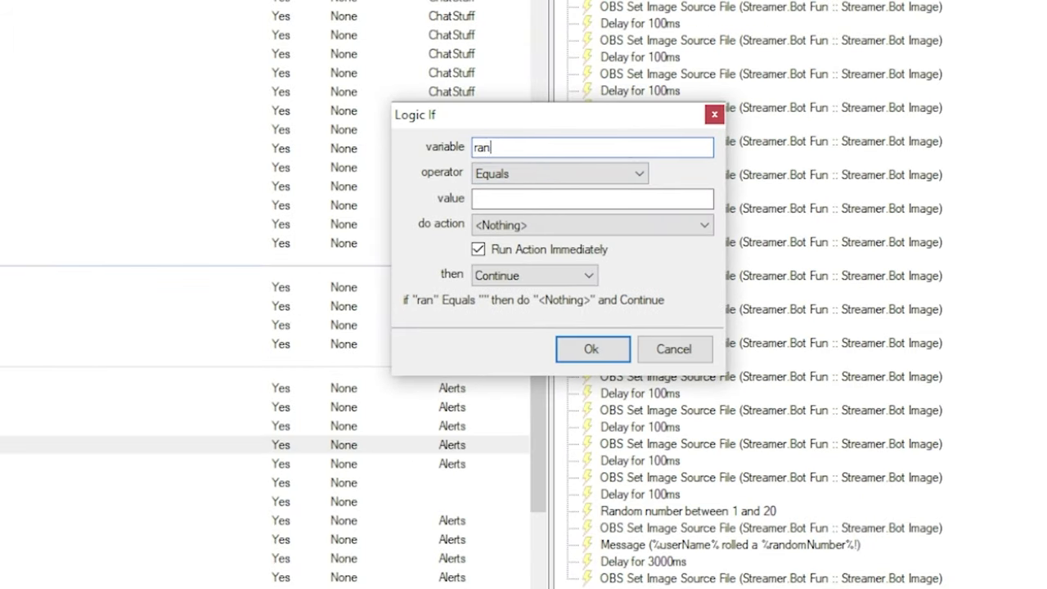
text(domNumber)
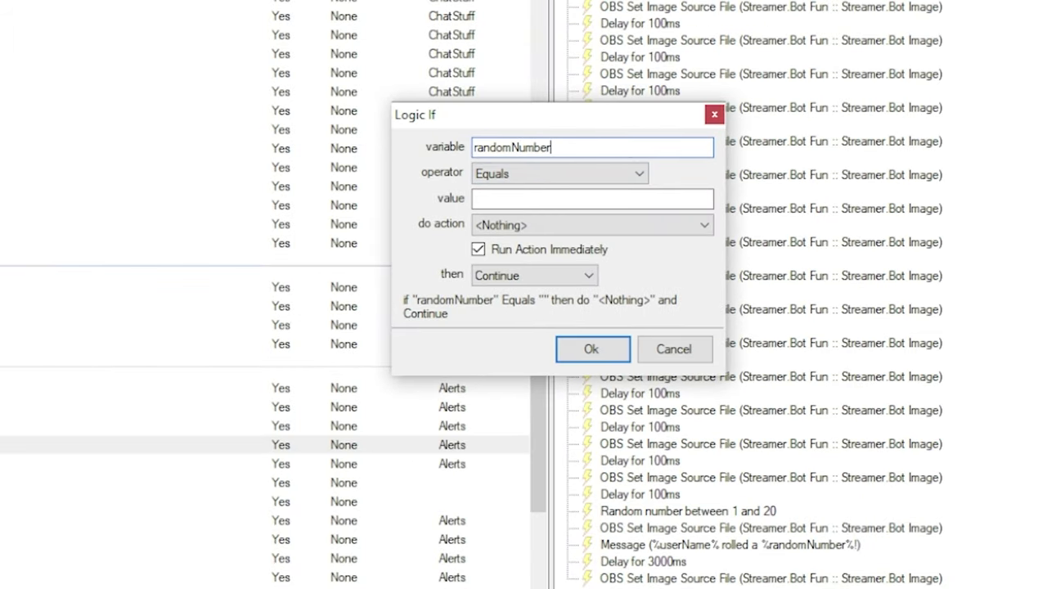
click(524, 198)
text(20)
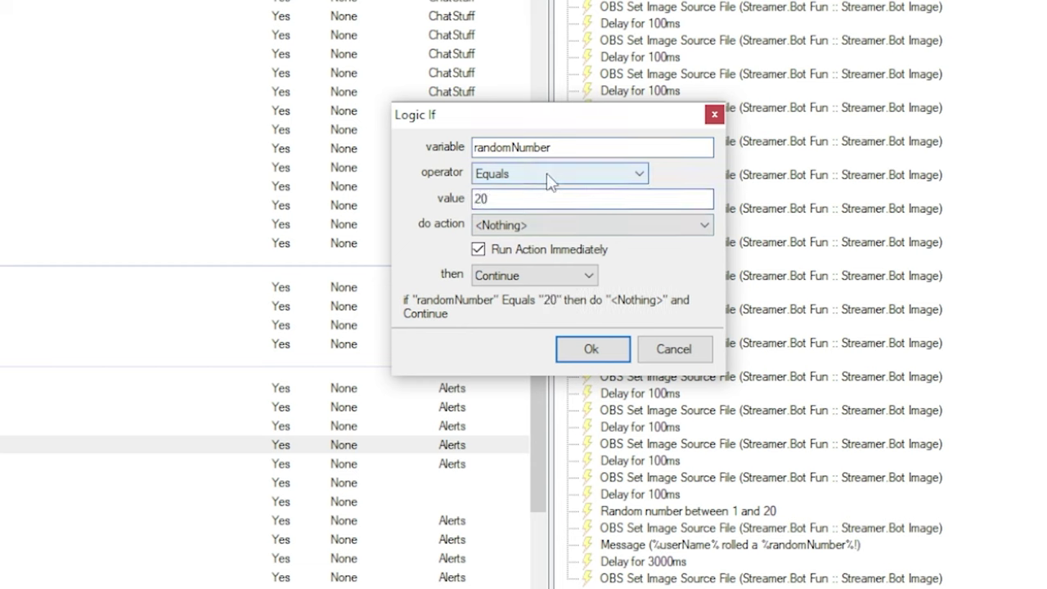
click(570, 229)
scroll(590, 488, down, 4)
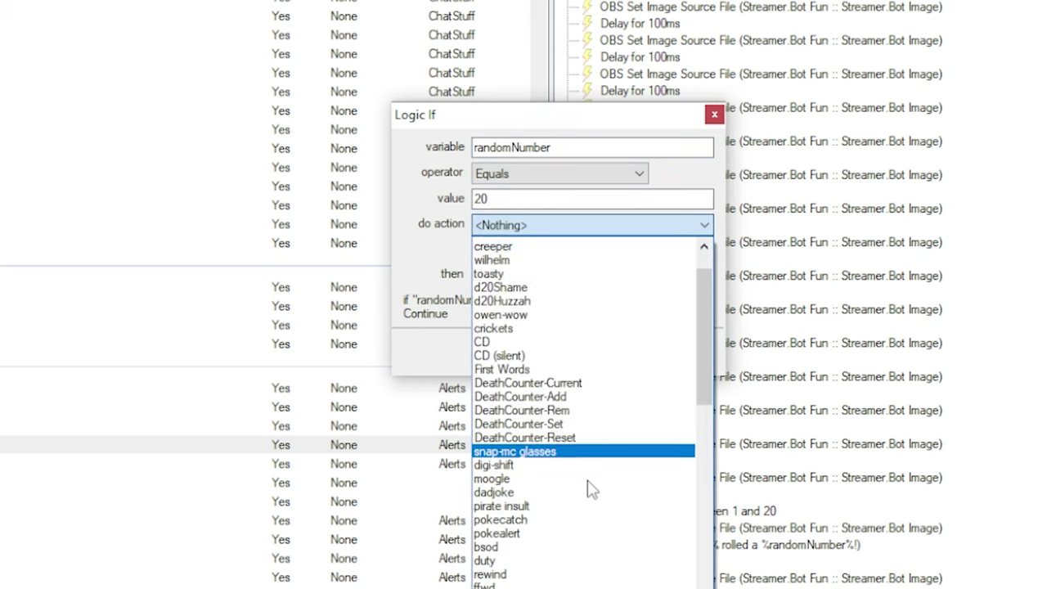
scroll(591, 488, down, 5)
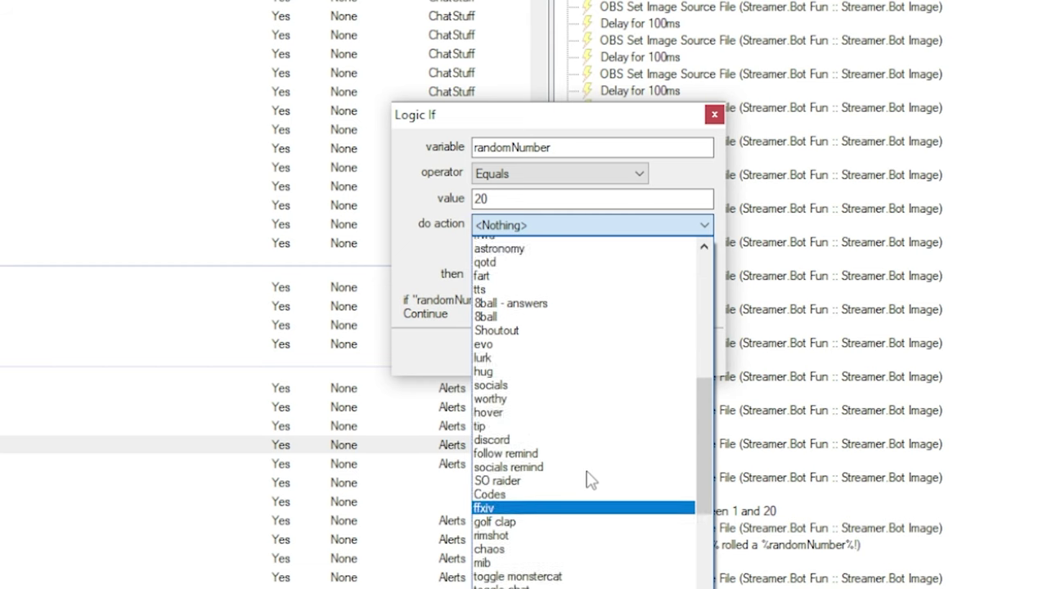
scroll(586, 481, up, 9)
click(538, 329)
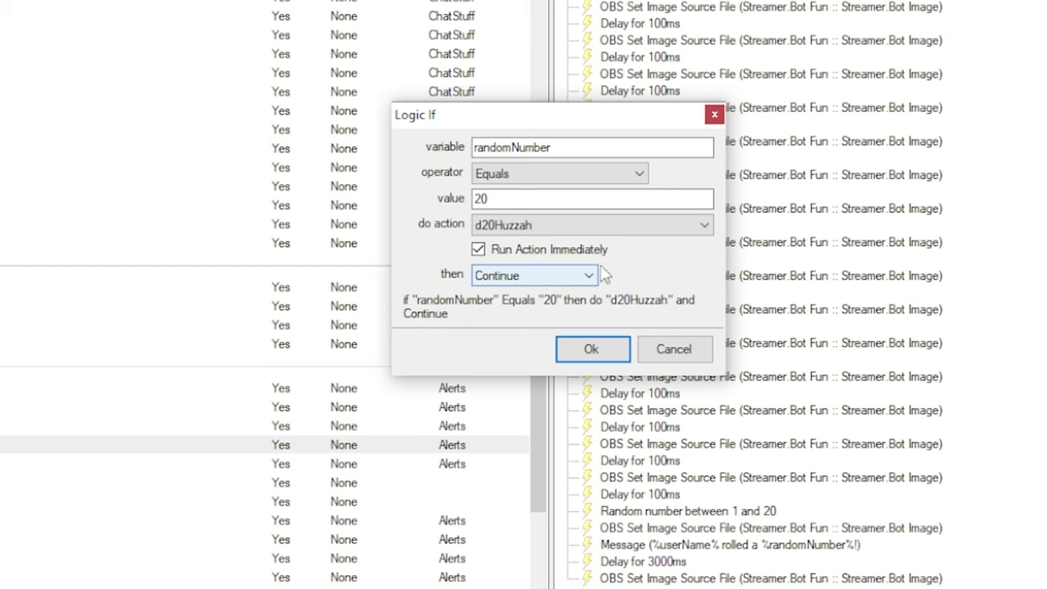
click(609, 351)
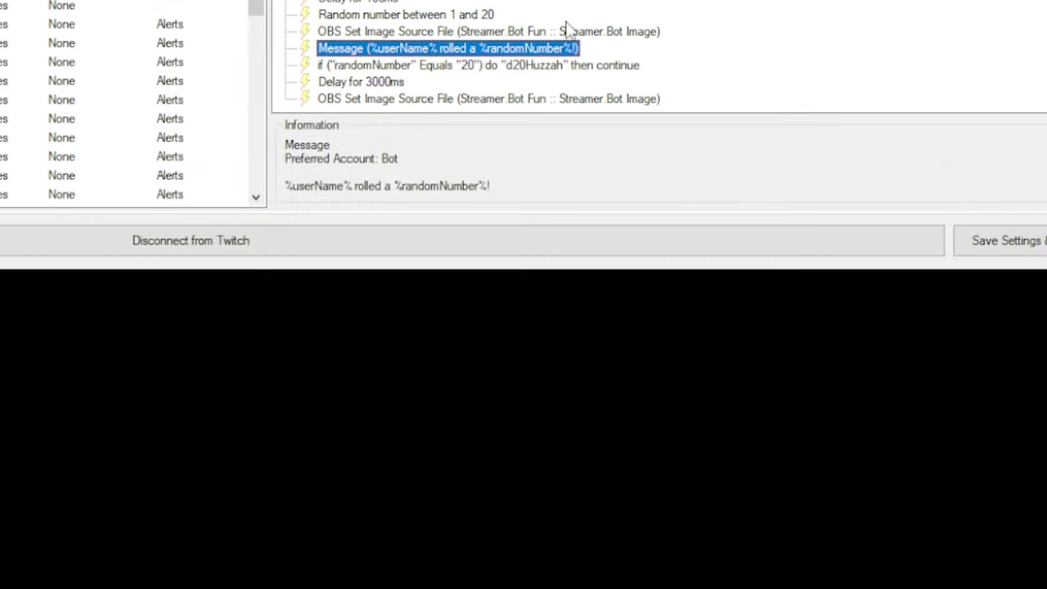
Add a second Logic If sub-action after the first, running the d20Shame action when randomNumber equals 1 and continuing.
right_click(517, 70)
mouse_move(612, 115)
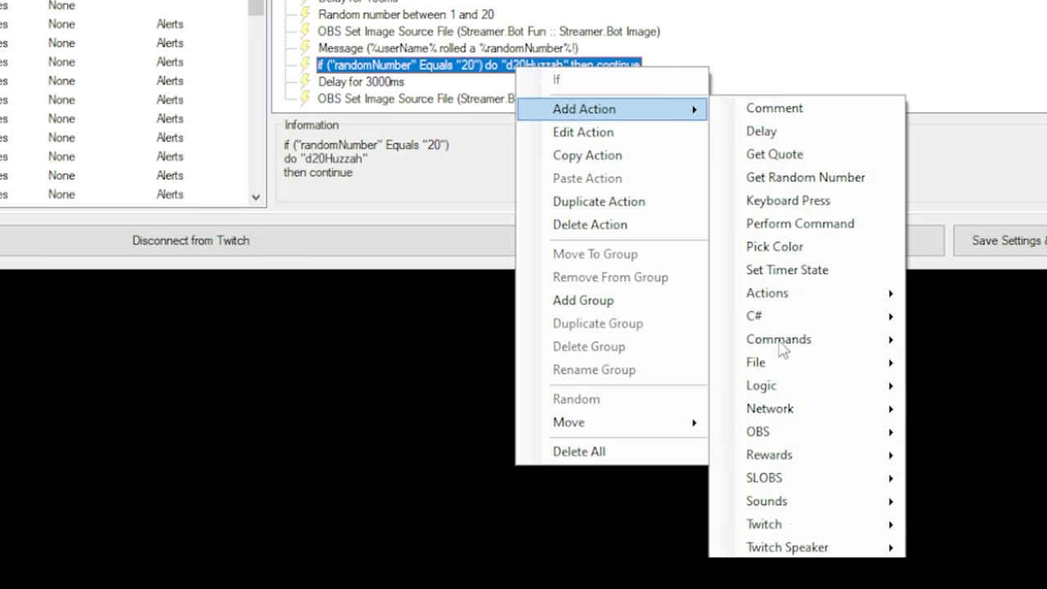
mouse_move(790, 392)
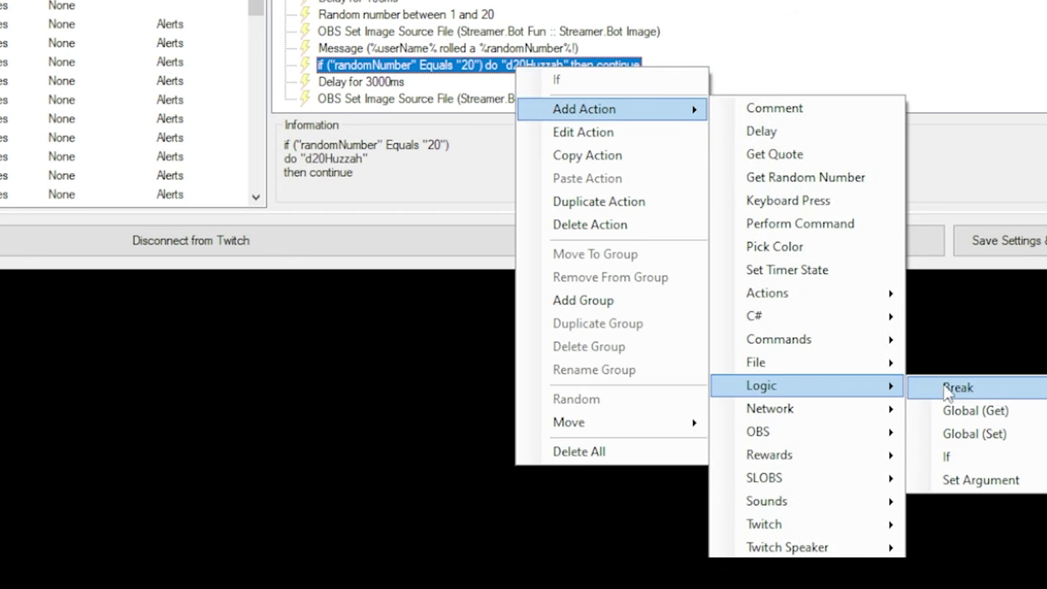
click(947, 456)
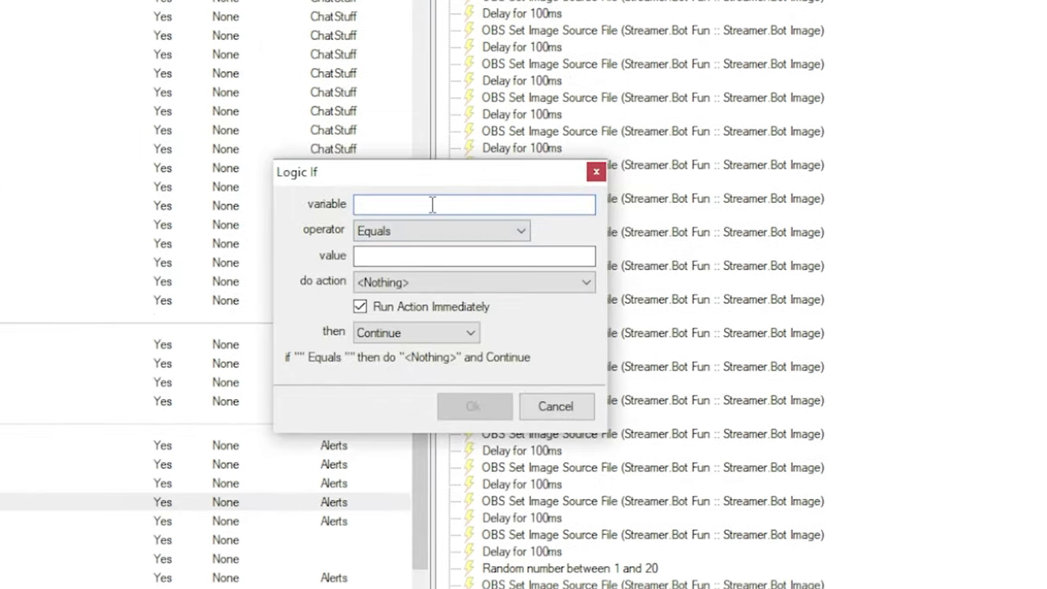
text(randomNumber)
click(500, 256)
text(1)
click(502, 282)
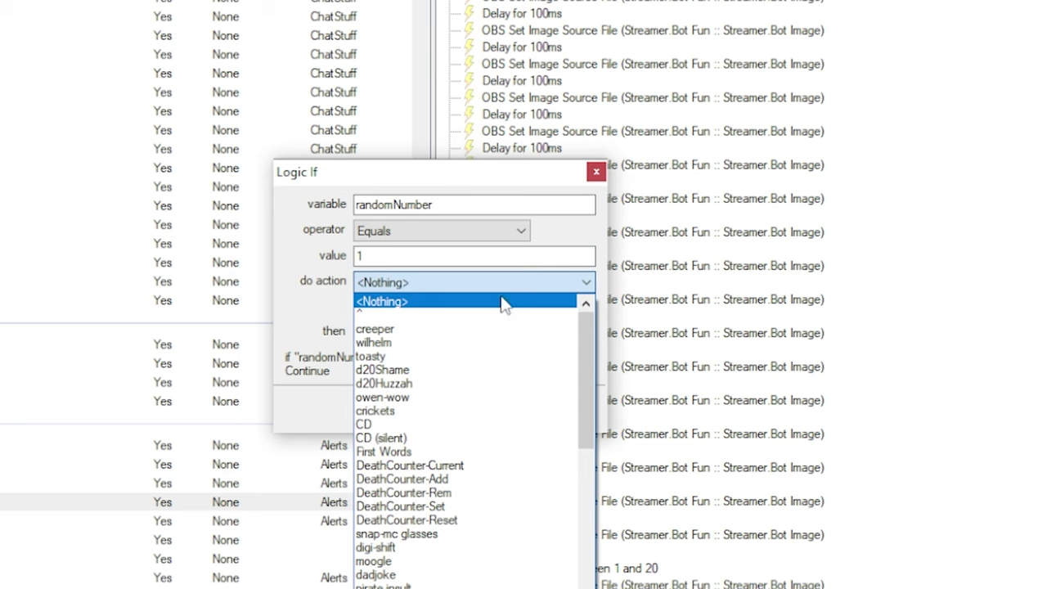
click(420, 373)
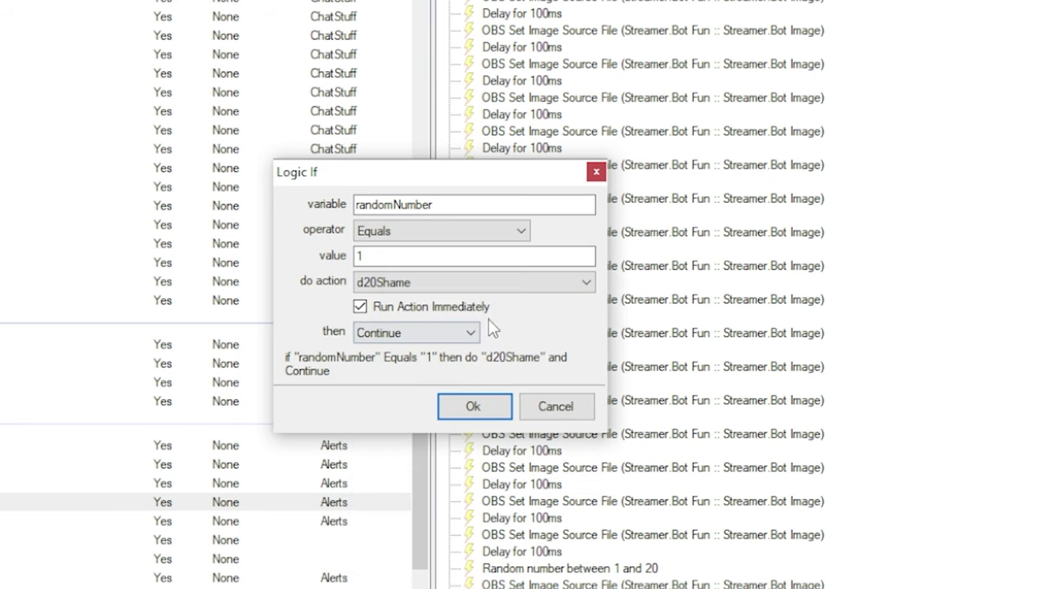
click(475, 406)
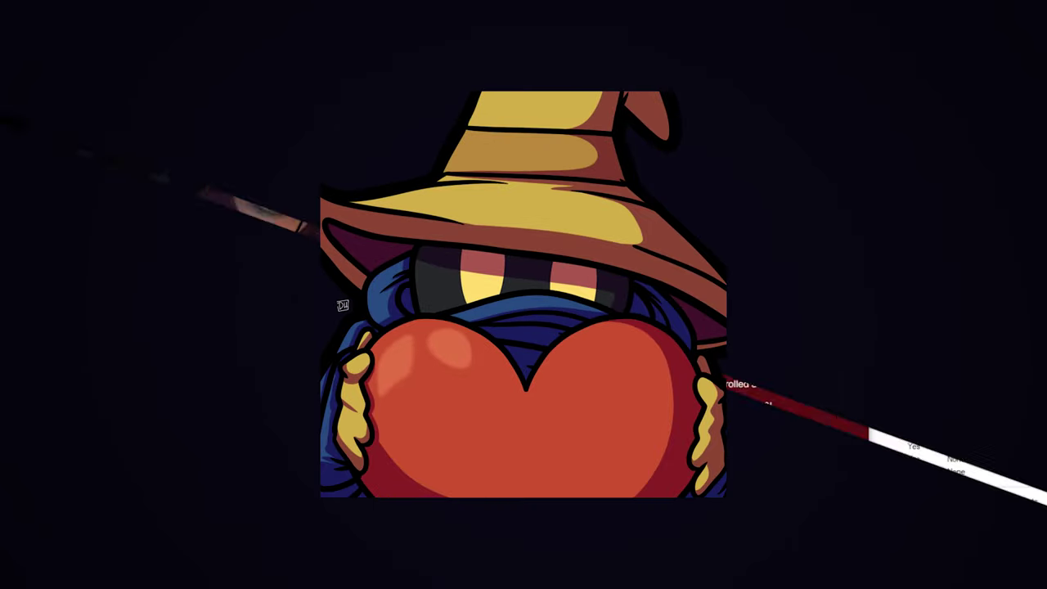